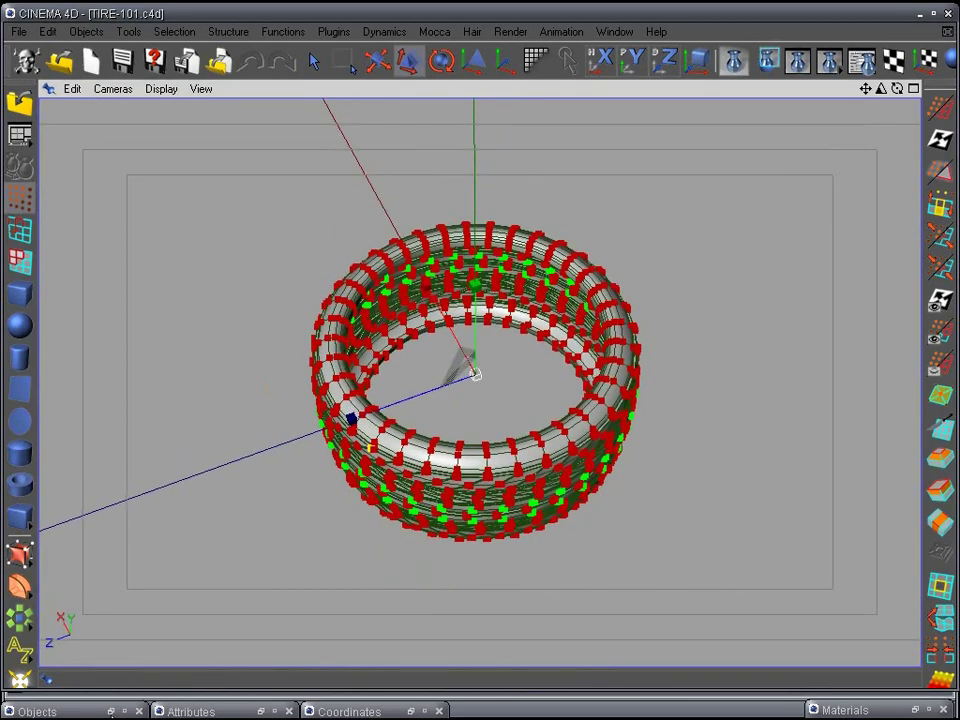
# Turn off the HyperNURBS smoothing on the tire.
pyautogui.click(111, 712)
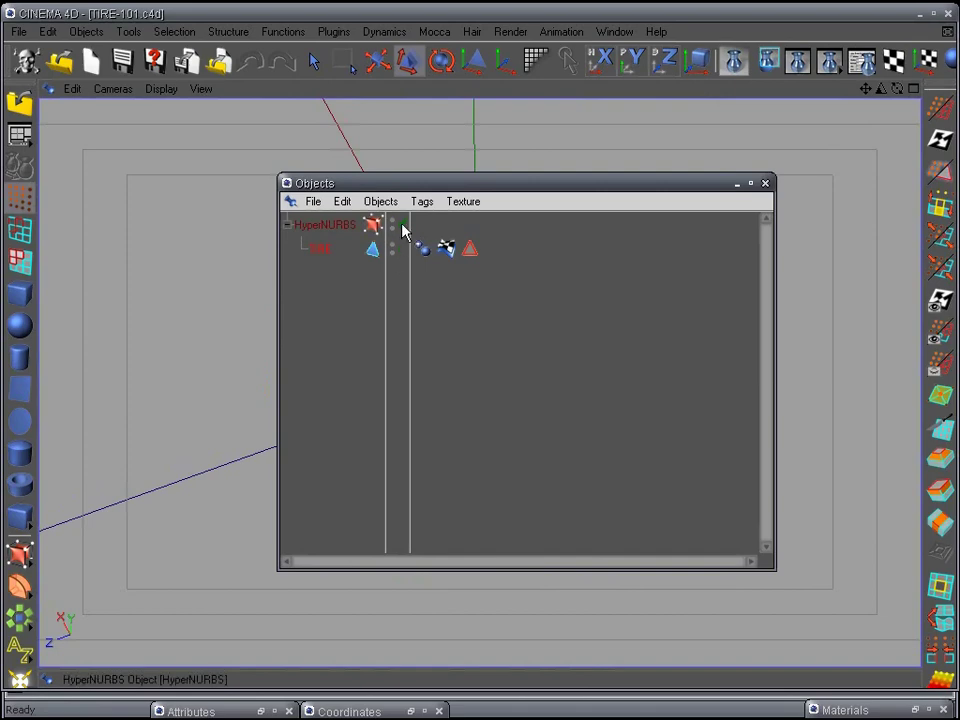
pyautogui.click(738, 186)
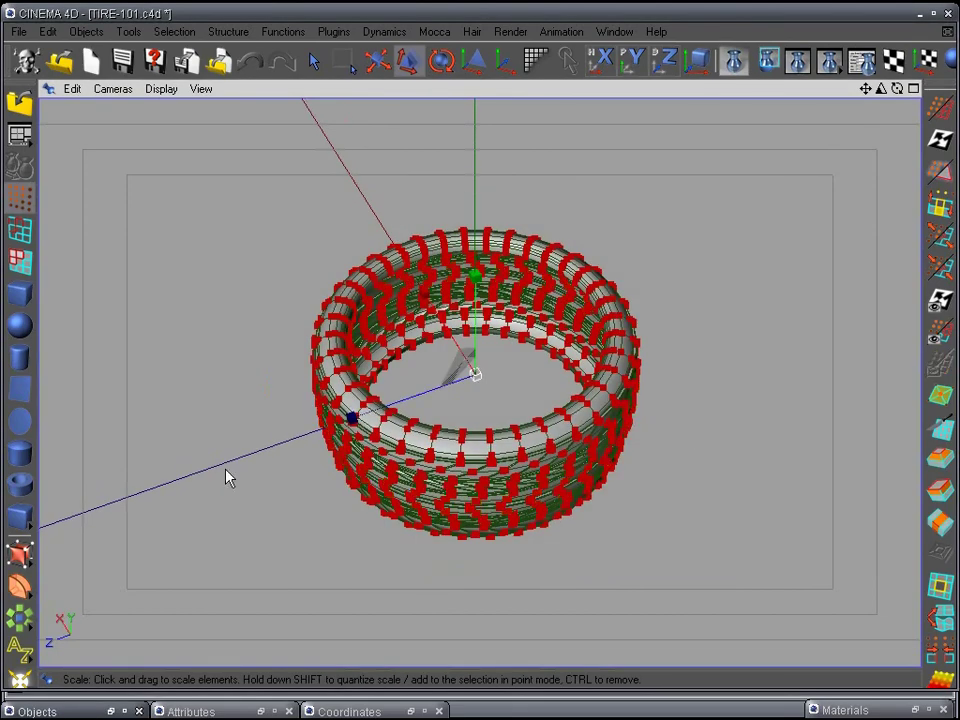
# Add a disc primitive and raise it along the Y axis to near the tire's upper sidewall.
pyautogui.click(24, 424)
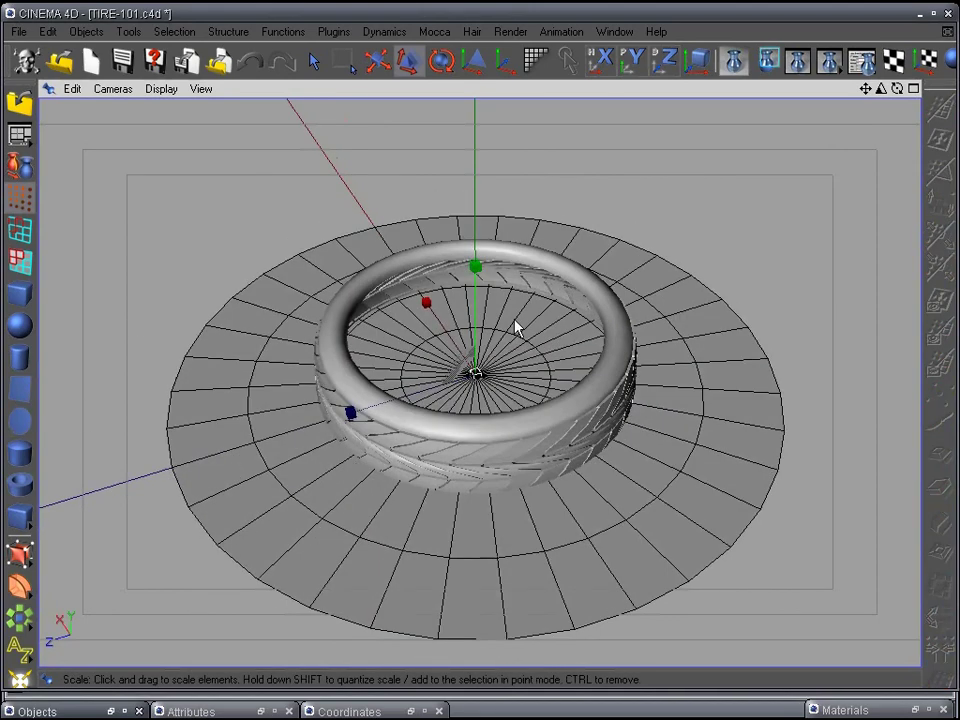
pyautogui.moveTo(478, 272); pyautogui.dragTo(486, 197)
pyautogui.keyDown('alt'); pyautogui.moveTo(501, 366); pyautogui.dragTo(500, 382); pyautogui.keyUp('alt')
pyautogui.scroll(-1, 478, 292)
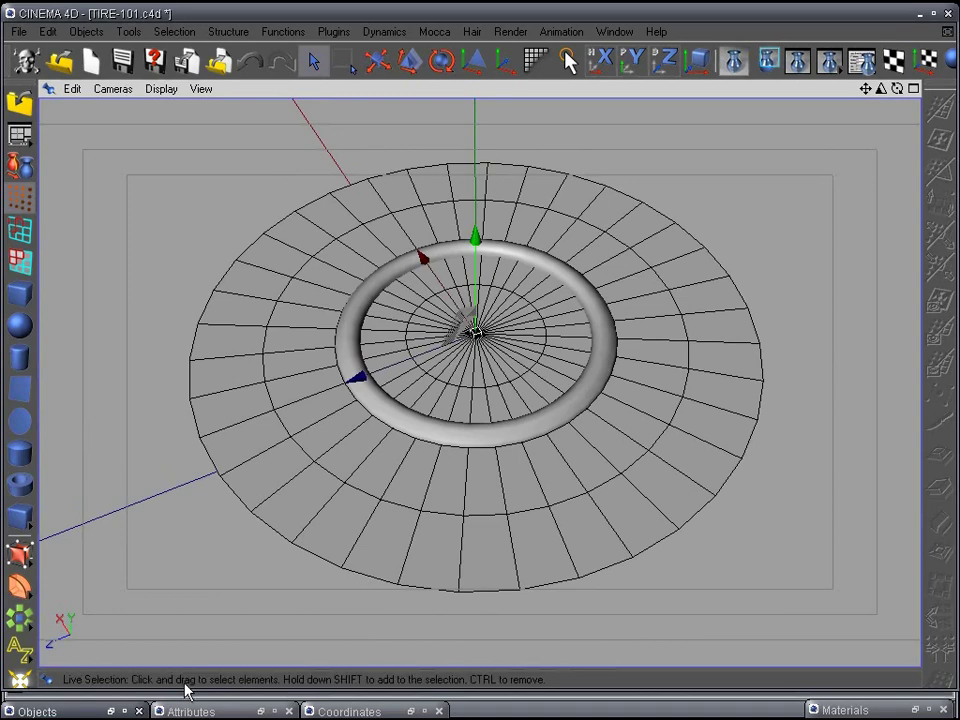
# Set the disc's Disc Segments to 1 and make the disc editable.
pyautogui.click(262, 712)
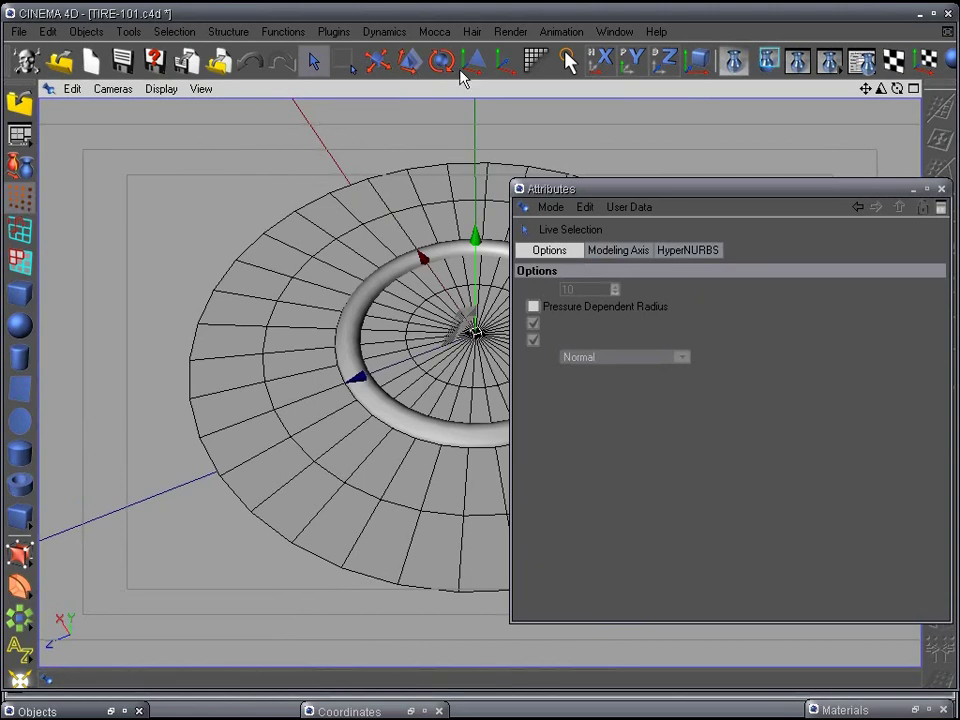
pyautogui.click(328, 497)
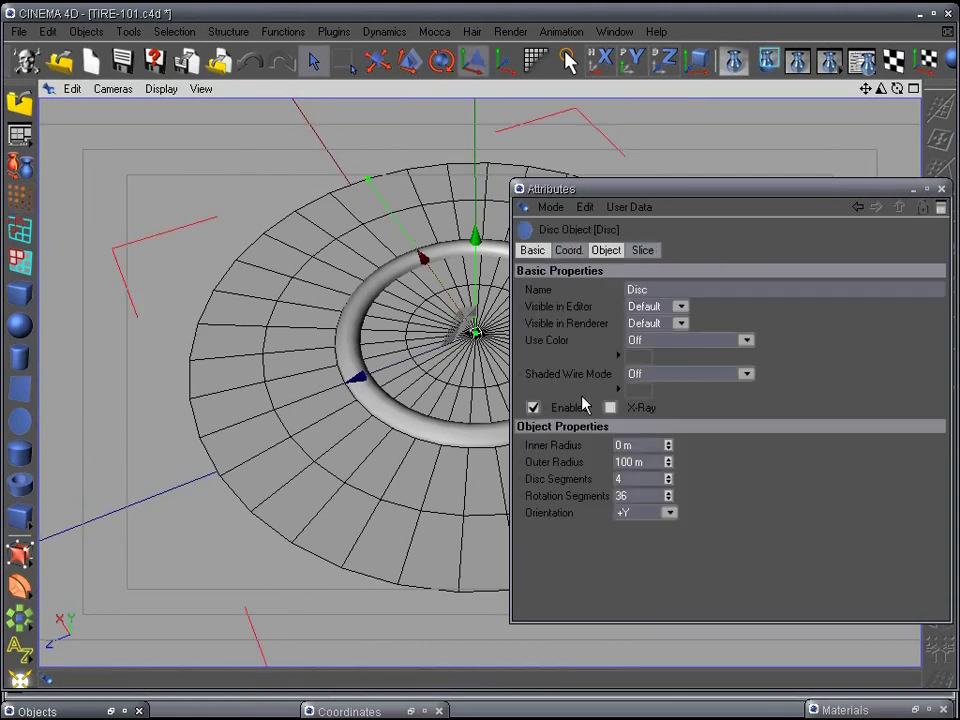
pyautogui.click(640, 479)
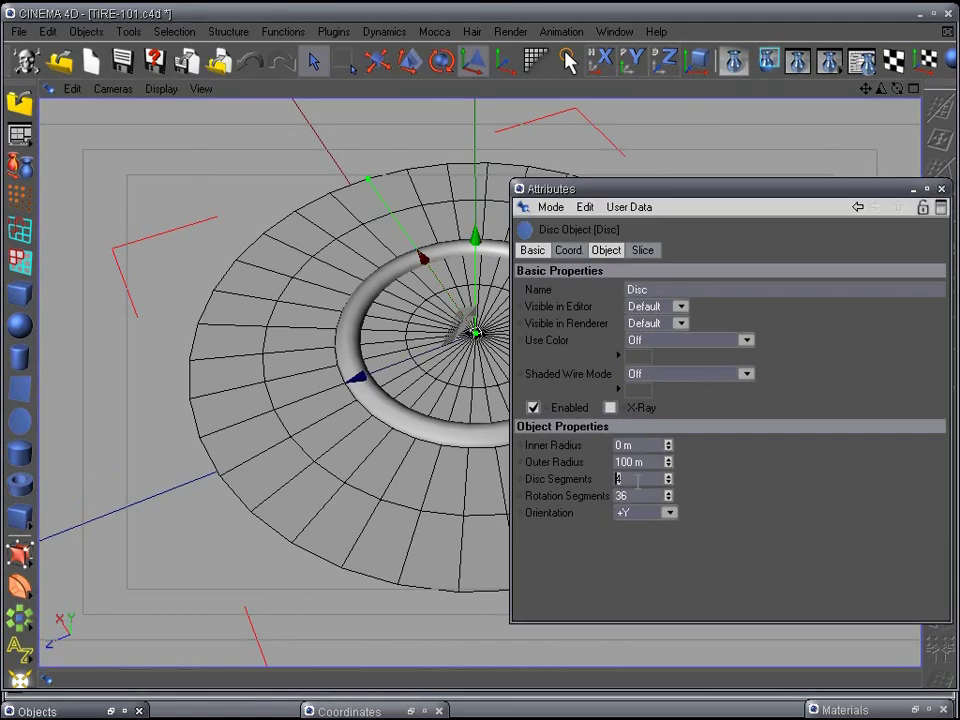
pyautogui.write('0')
pyautogui.press('Return')
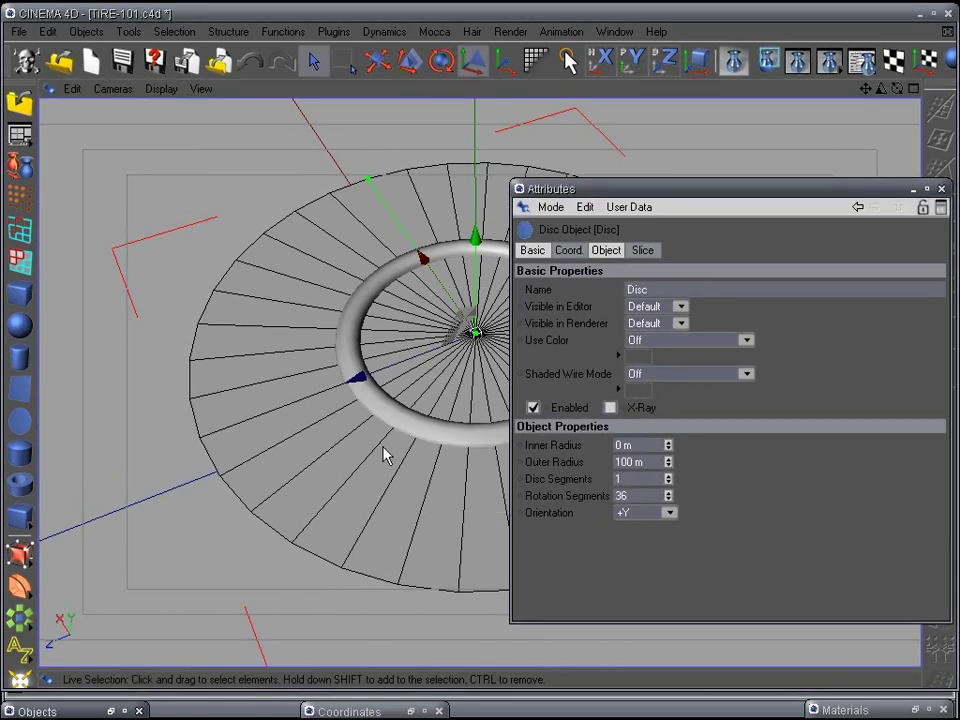
pyautogui.keyDown('alt'); pyautogui.moveTo(396, 486); pyautogui.dragTo(444, 523); pyautogui.keyUp('alt')
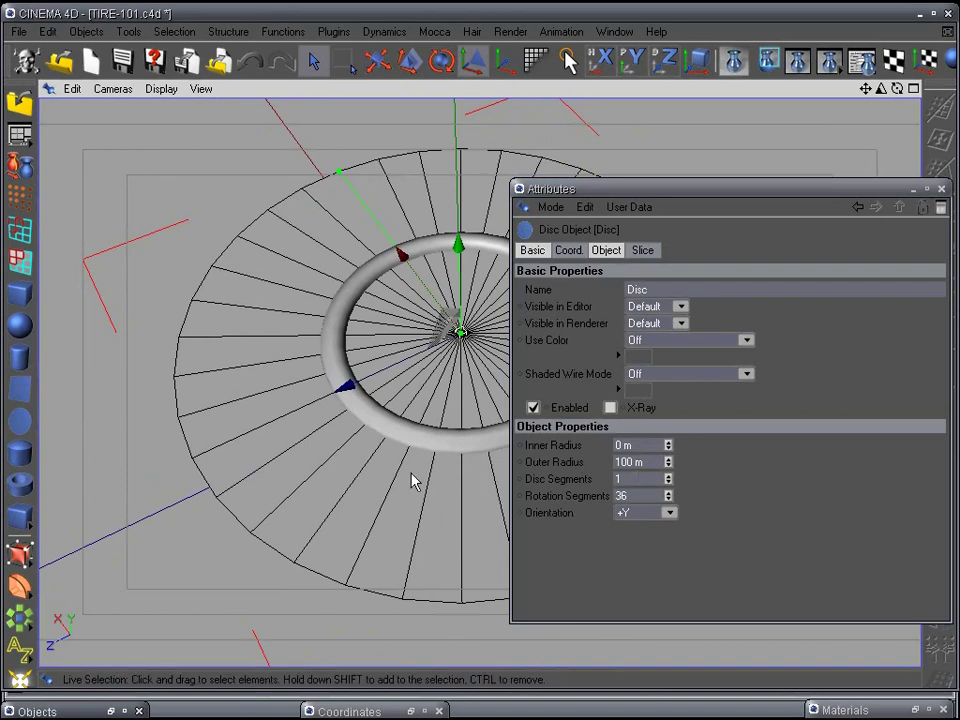
pyautogui.click(925, 189)
pyautogui.click(17, 168)
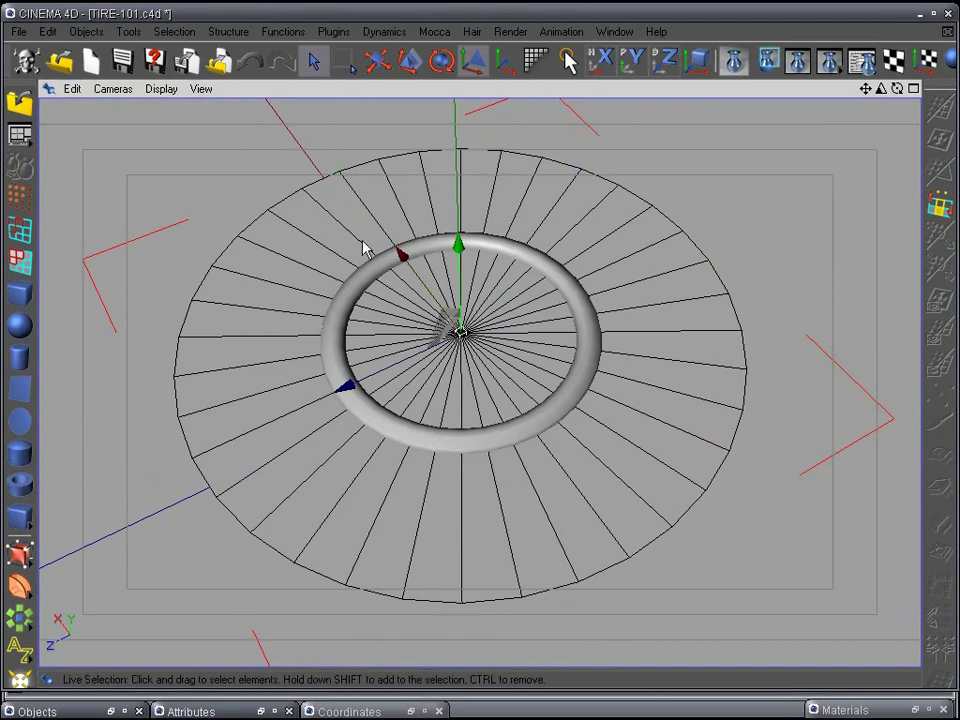
# Scale the disc down uniformly to fit just inside the tire's inner opening.
pyautogui.click(408, 62)
pyautogui.moveTo(458, 338); pyautogui.dragTo(461, 333)
pyautogui.keyDown('alt'); pyautogui.moveTo(72, 496); pyautogui.dragTo(391, 376); pyautogui.keyUp('alt')
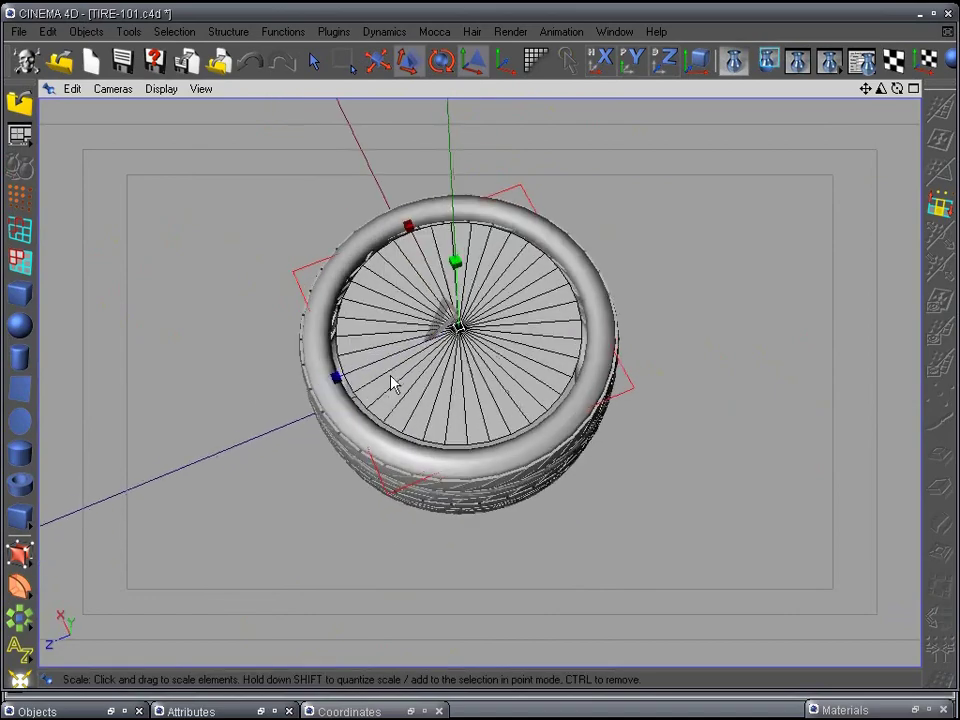
pyautogui.keyDown('alt'); pyautogui.moveTo(391, 376); pyautogui.dragTo(358, 382, button='right'); pyautogui.keyUp('alt')
pyautogui.keyDown('alt'); pyautogui.moveTo(358, 382); pyautogui.dragTo(408, 406, button='middle'); pyautogui.keyUp('alt')
pyautogui.keyDown('alt'); pyautogui.moveTo(408, 406); pyautogui.dragTo(231, 496, button='right'); pyautogui.keyUp('alt')
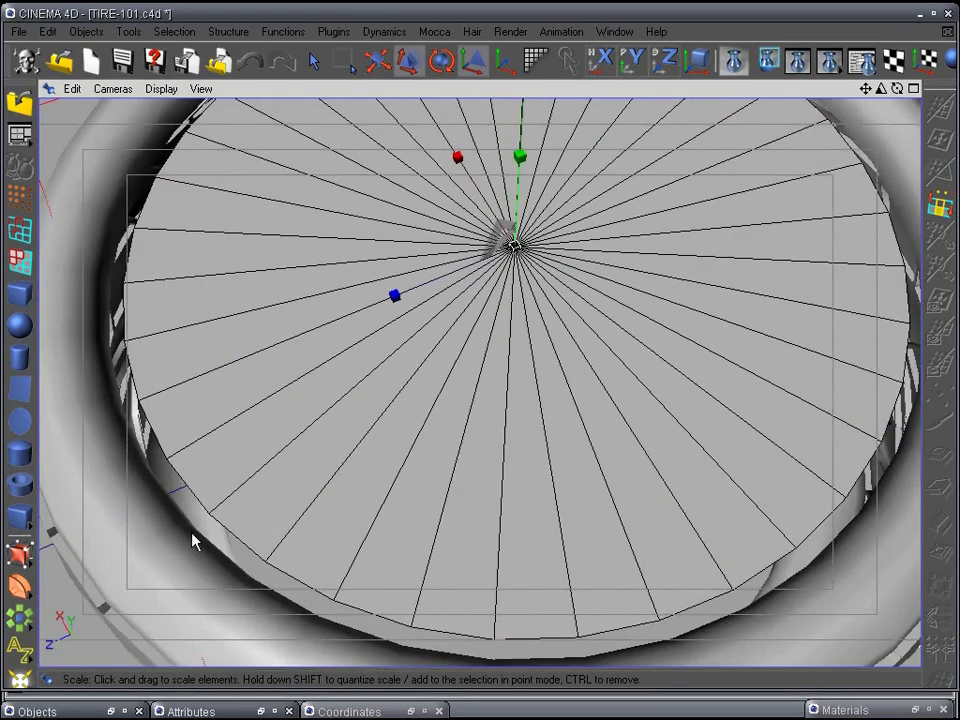
pyautogui.keyDown('alt'); pyautogui.moveTo(192, 548); pyautogui.dragTo(287, 516, button='right'); pyautogui.keyUp('alt')
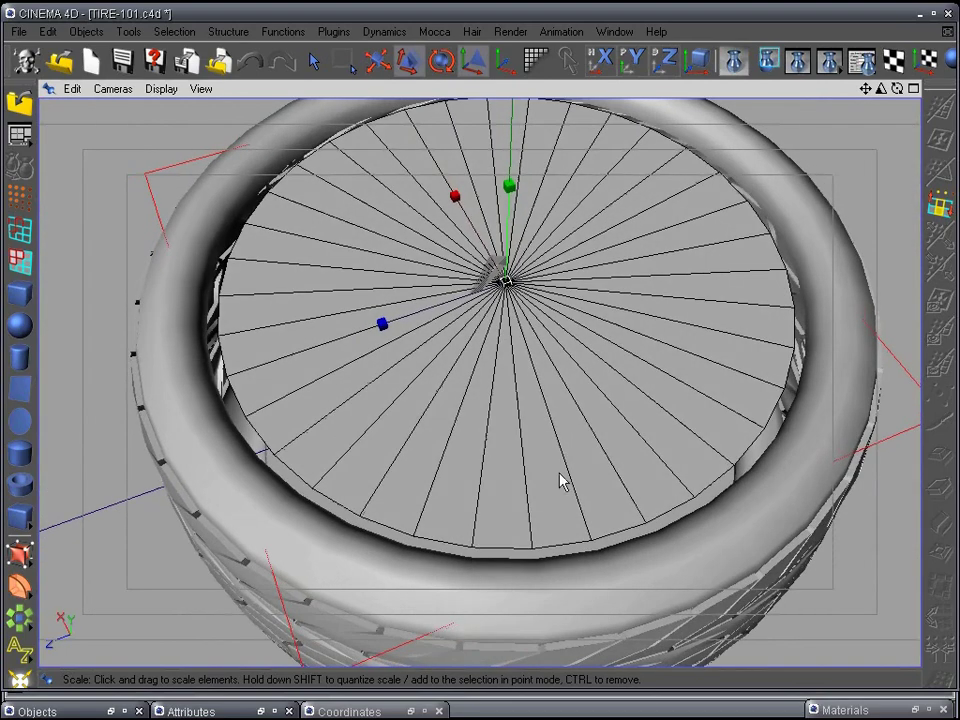
# Lower the disc along the Y axis into the tire's opening.
pyautogui.keyDown('alt'); pyautogui.moveTo(581, 482); pyautogui.dragTo(494, 478); pyautogui.keyUp('alt')
pyautogui.press('space')
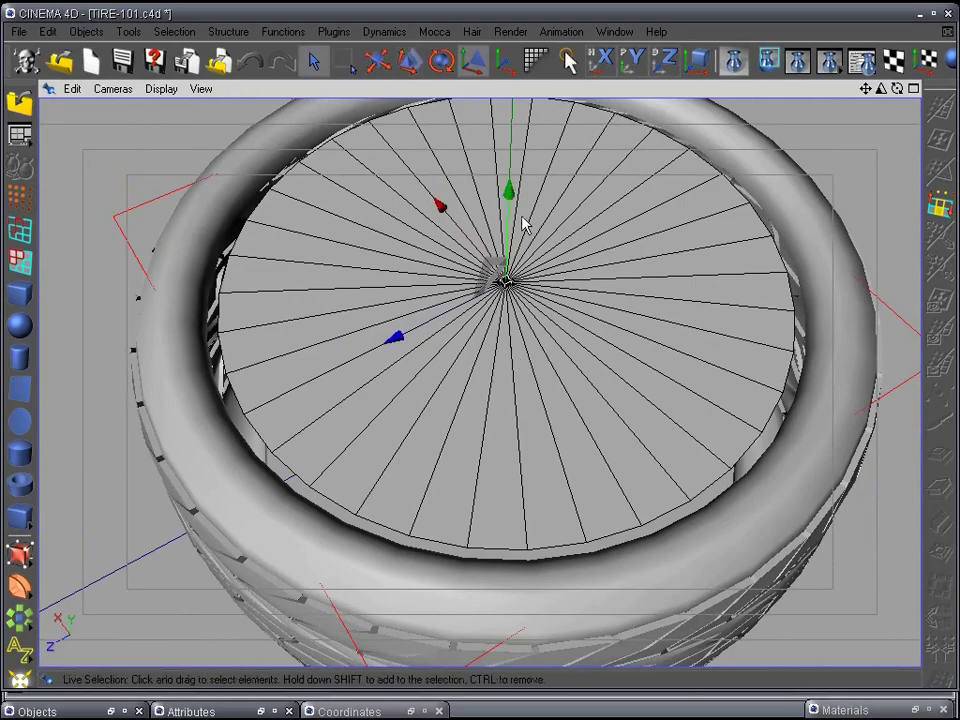
pyautogui.keyDown('alt'); pyautogui.moveTo(510, 200); pyautogui.dragTo(481, 379); pyautogui.keyUp('alt')
pyautogui.scroll(-3, 537, 382)
pyautogui.keyDown('alt'); pyautogui.moveTo(512, 248); pyautogui.dragTo(463, 306); pyautogui.keyUp('alt')
# Hide the HyperNURBS tire in the viewport to isolate the disc.
pyautogui.click(117, 710)
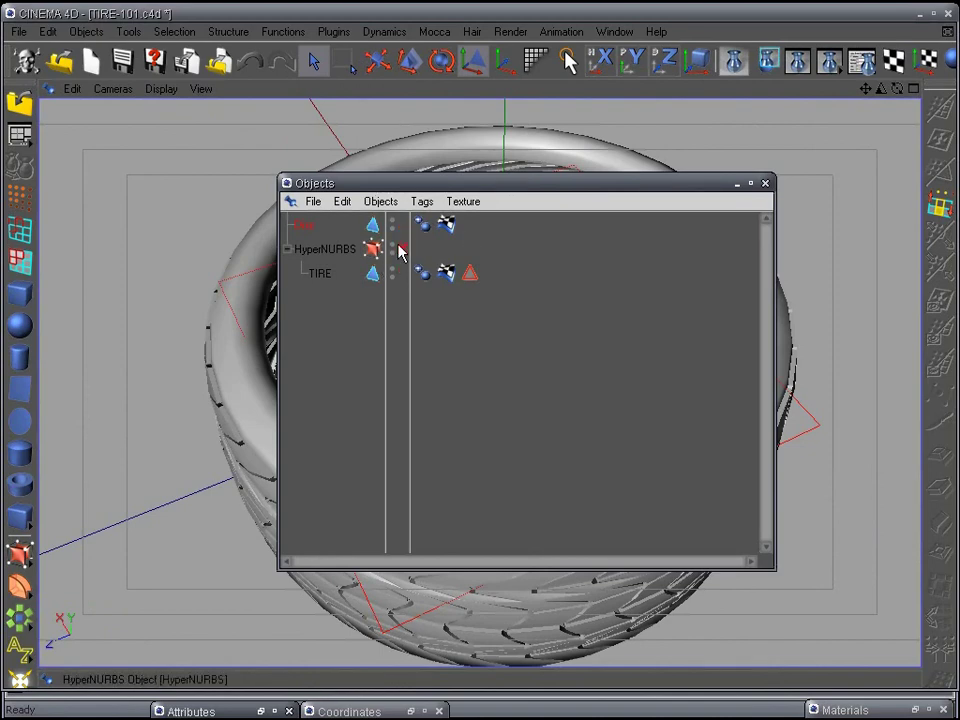
pyautogui.click(737, 185)
pyautogui.keyDown('alt'); pyautogui.moveTo(500, 520); pyautogui.dragTo(508, 512); pyautogui.keyUp('alt')
pyautogui.keyDown('alt'); pyautogui.moveTo(510, 512); pyautogui.dragTo(546, 486, button='right'); pyautogui.keyUp('alt')
pyautogui.keyDown('alt'); pyautogui.moveTo(521, 448); pyautogui.dragTo(509, 432); pyautogui.keyUp('alt')
pyautogui.keyDown('alt'); pyautogui.moveTo(572, 418); pyautogui.dragTo(538, 413, button='middle'); pyautogui.keyUp('alt')
pyautogui.keyDown('alt'); pyautogui.moveTo(537, 420); pyautogui.dragTo(525, 418); pyautogui.keyUp('alt')
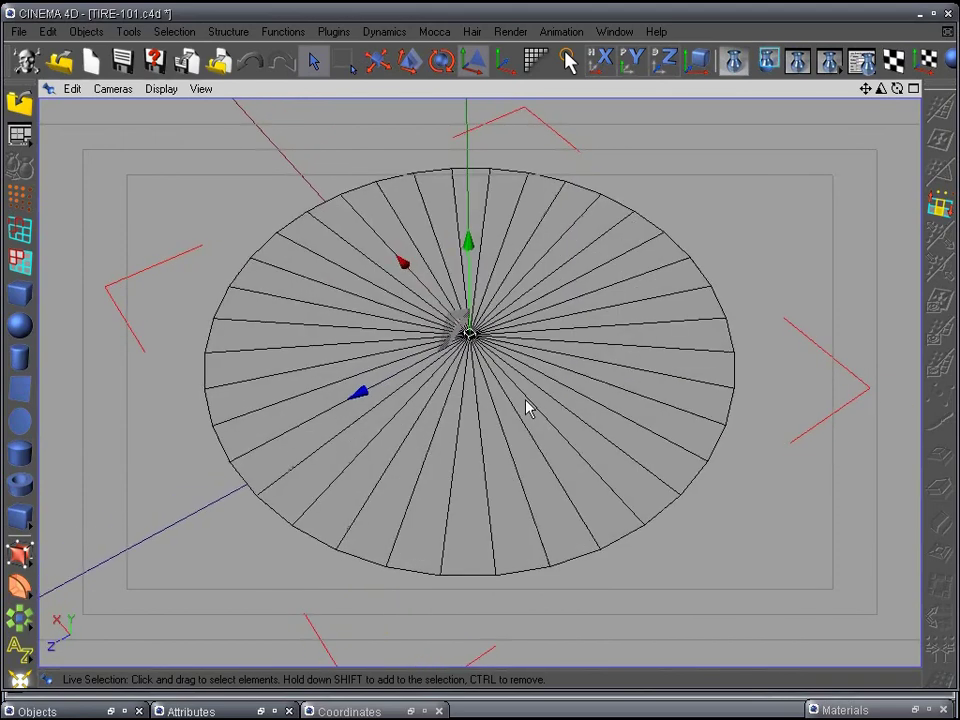
# Switch to polygon mode and select all of the disc's polygons.
pyautogui.click(20, 262)
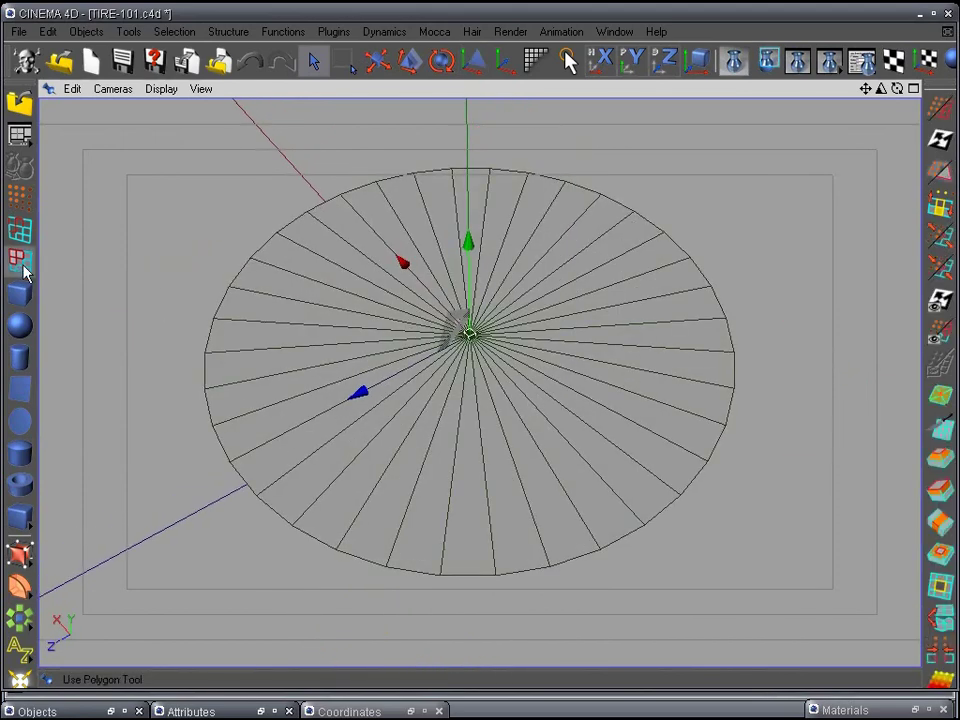
pyautogui.click(939, 113)
pyautogui.keyDown('alt'); pyautogui.moveTo(755, 290); pyautogui.dragTo(754, 309); pyautogui.keyUp('alt')
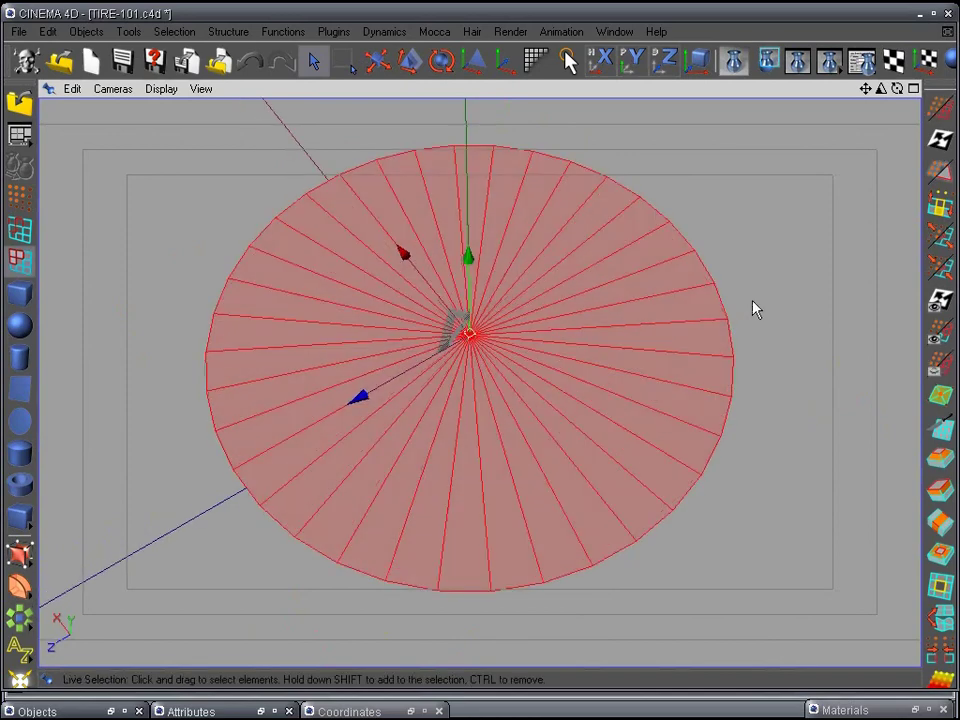
pyautogui.keyDown('alt'); pyautogui.moveTo(687, 248); pyautogui.dragTo(706, 252, button='middle'); pyautogui.keyUp('alt')
pyautogui.keyDown('alt'); pyautogui.moveTo(706, 258); pyautogui.dragTo(873, 475); pyautogui.keyUp('alt')
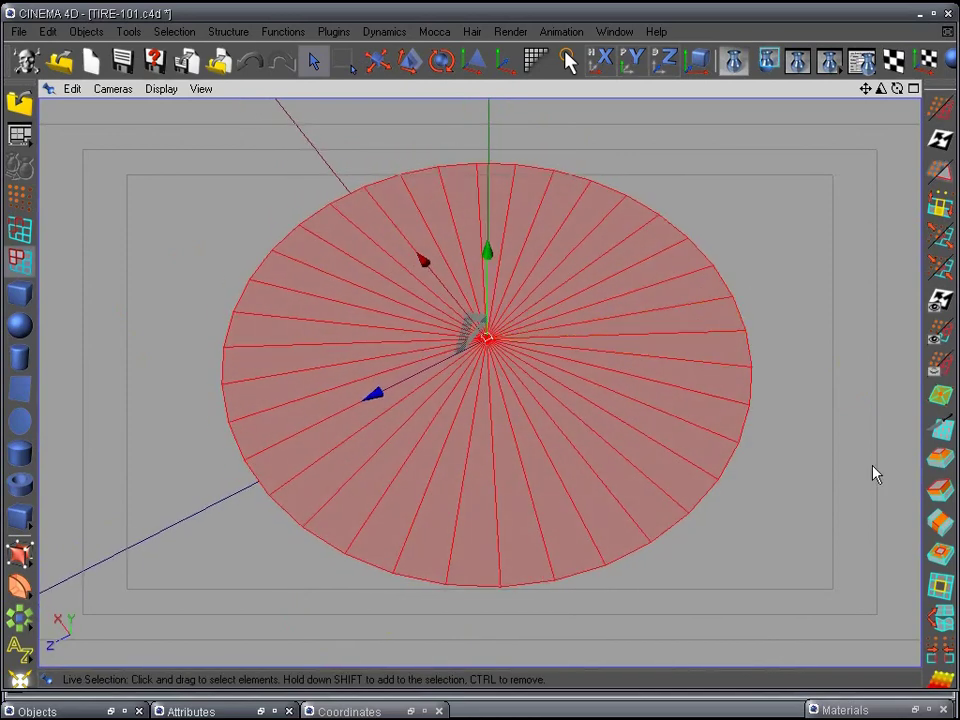
pyautogui.click(941, 553)
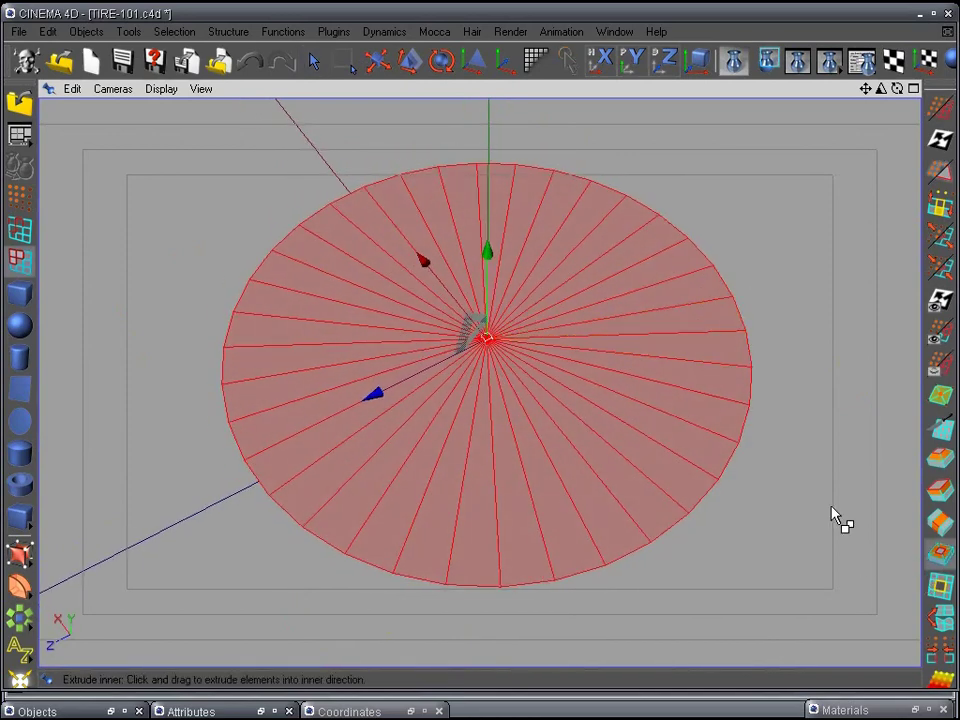
pyautogui.moveTo(810, 520); pyautogui.dragTo(808, 520)
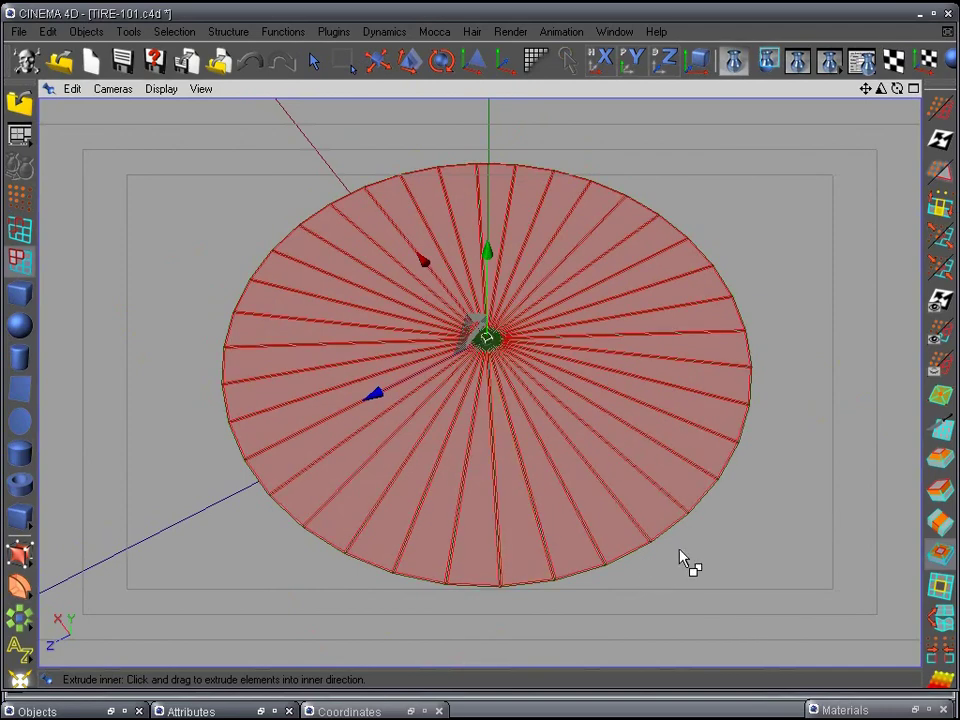
pyautogui.hotkey('ctrl', 'z')
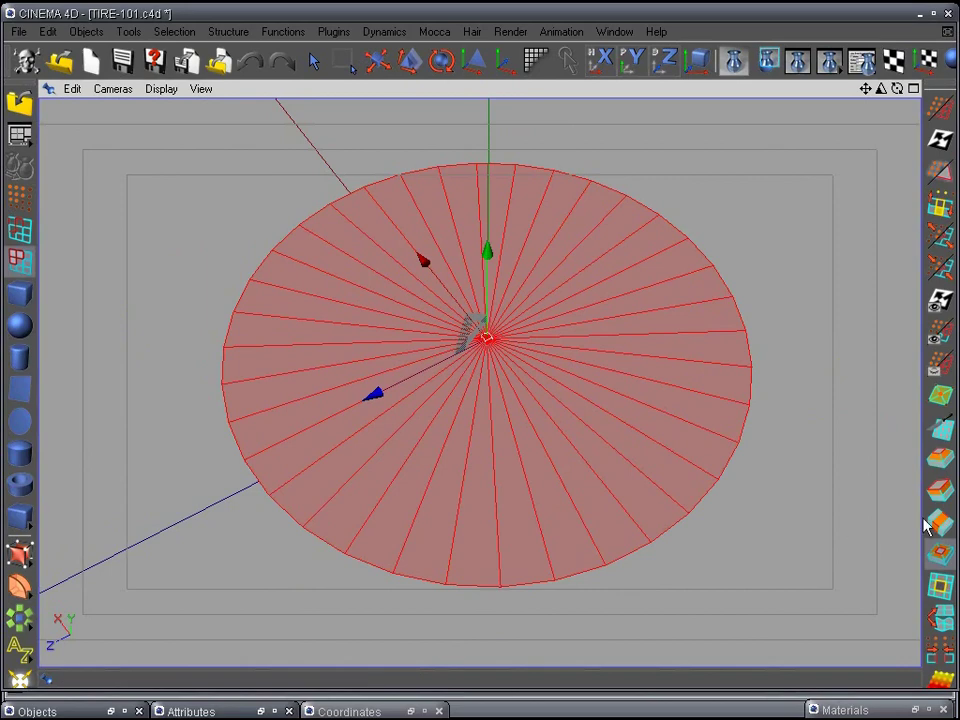
# Enable Preserve Groups for Extrude Inner and inset all disc polygons slightly to form a narrow outer band.
pyautogui.doubleClick(940, 558)
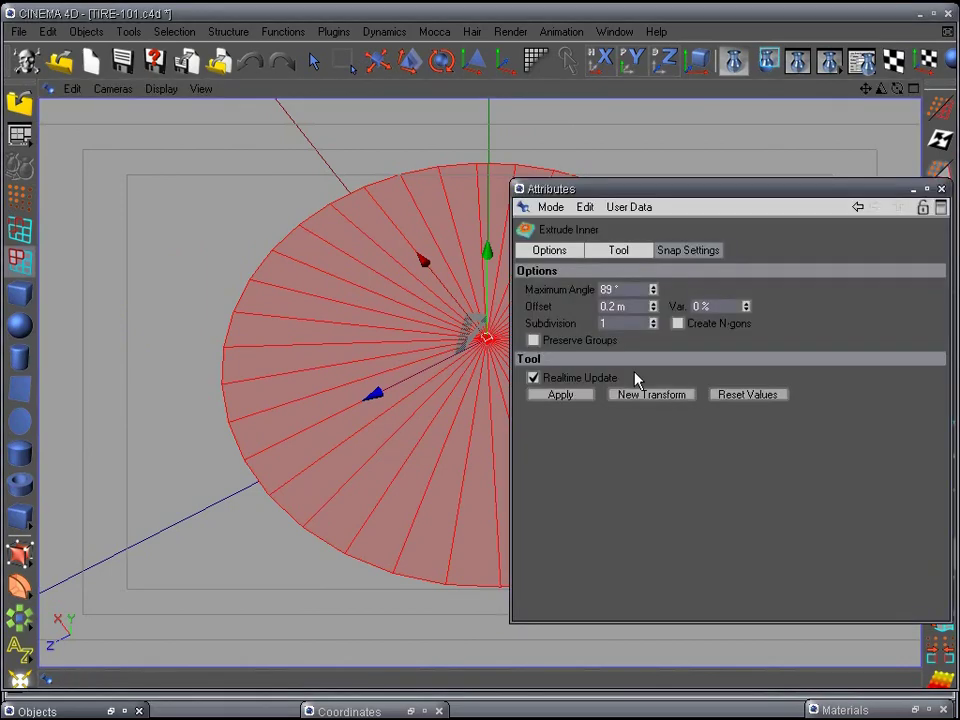
pyautogui.click(925, 189)
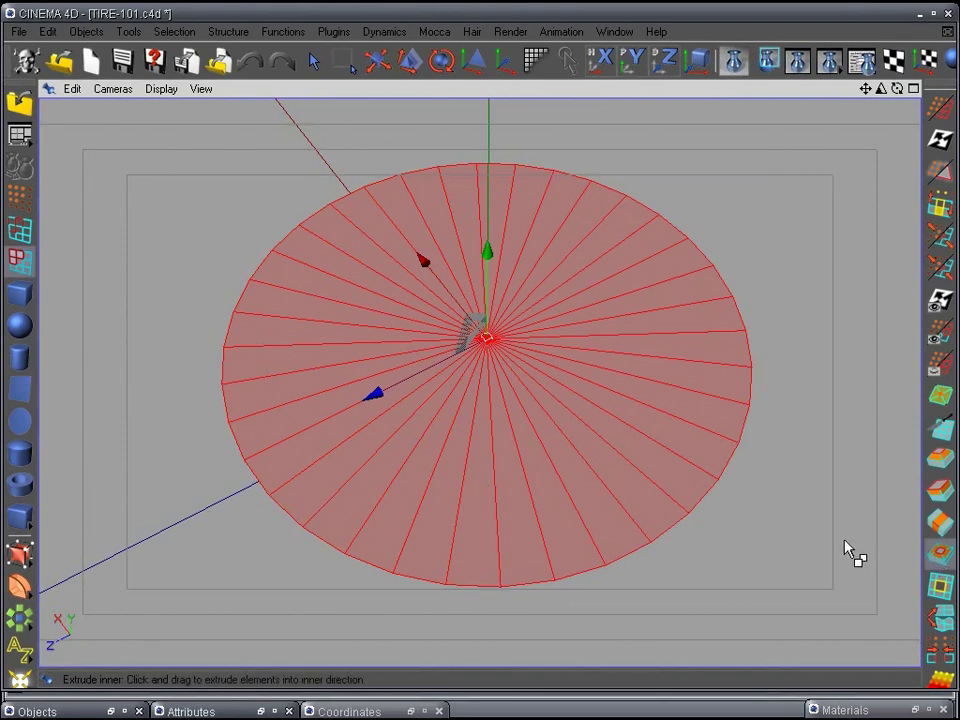
pyautogui.moveTo(845, 548); pyautogui.dragTo(839, 543)
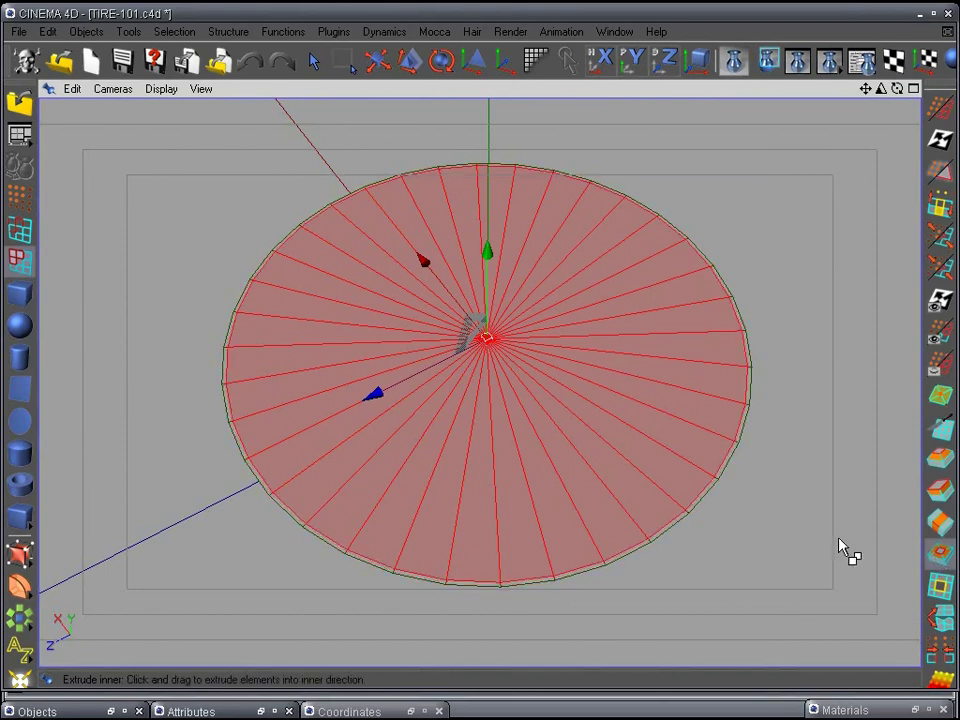
# Inset the selected disc polygons twice more, forming a second narrow band and a wide band around a central circle.
pyautogui.keyDown('alt'); pyautogui.moveTo(831, 549); pyautogui.dragTo(797, 473, button='middle'); pyautogui.keyUp('alt')
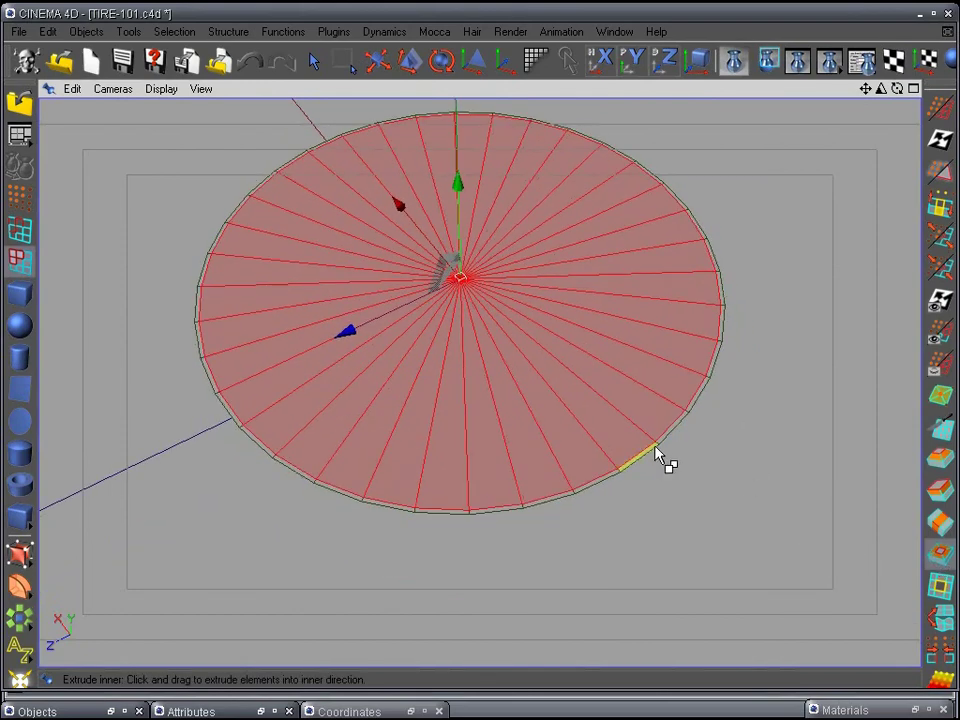
pyautogui.keyDown('alt'); pyautogui.moveTo(699, 489); pyautogui.dragTo(788, 538, button='middle'); pyautogui.keyUp('alt')
pyautogui.scroll(2, 789, 540)
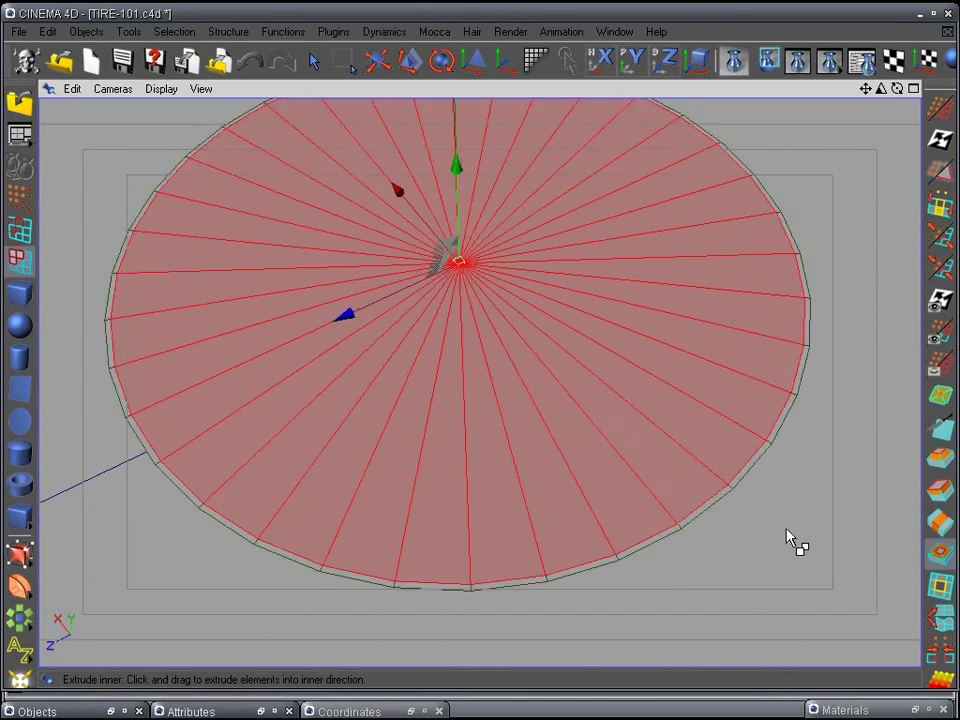
pyautogui.moveTo(788, 563); pyautogui.dragTo(1, 541)
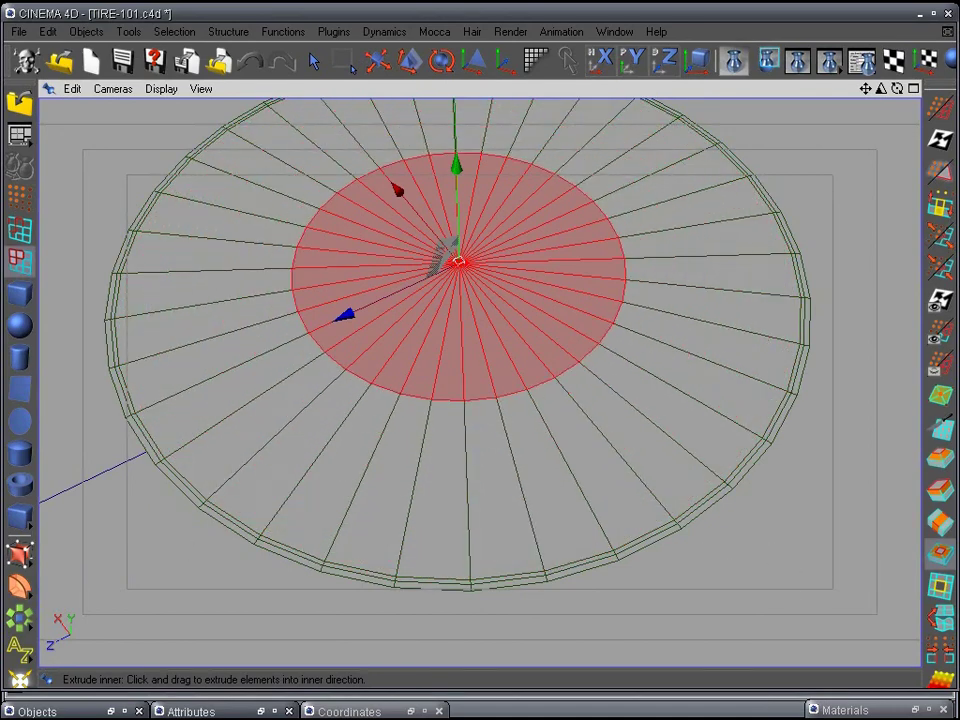
# Scale the selected central polygons down uniformly to a smaller hub circle.
pyautogui.click(406, 64)
pyautogui.moveTo(426, 270); pyautogui.dragTo(32, 293)
pyautogui.keyDown('alt'); pyautogui.moveTo(275, 345); pyautogui.dragTo(388, 435); pyautogui.keyUp('alt')
pyautogui.scroll(-3, 355, 276)
pyautogui.scroll(3, 424, 402)
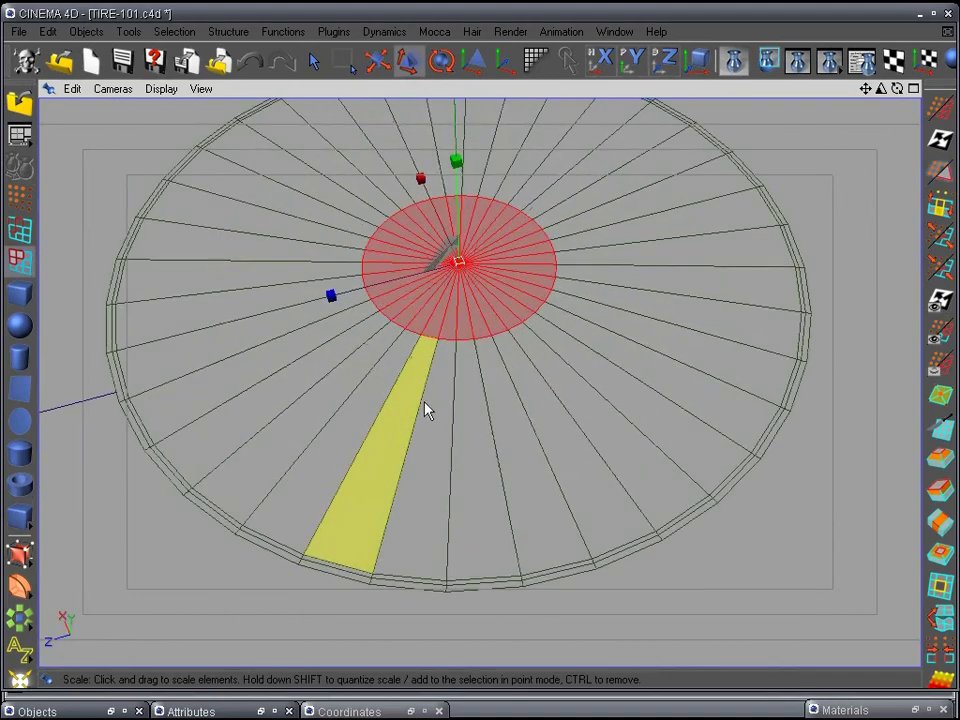
# Move the selected hub polygons down along the Y axis by about 5 m to dish the disc.
pyautogui.press('space')
pyautogui.keyDown('alt'); pyautogui.moveTo(574, 199); pyautogui.dragTo(575, 313, button='middle'); pyautogui.keyUp('alt')
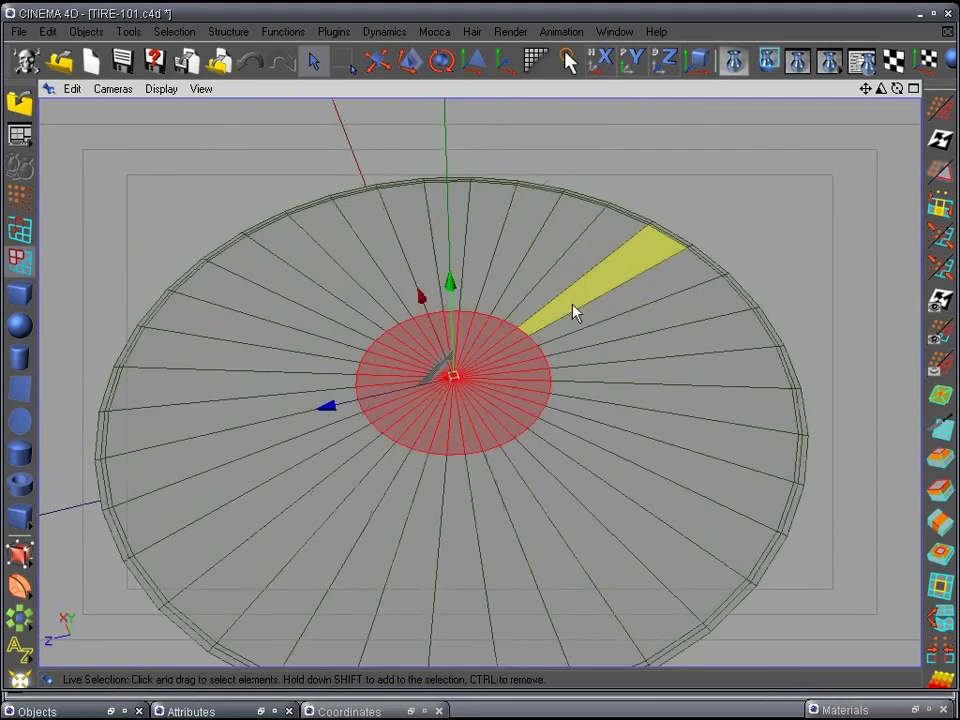
pyautogui.keyDown('alt'); pyautogui.moveTo(573, 305); pyautogui.dragTo(605, 424); pyautogui.keyUp('alt')
pyautogui.scroll(5, 604, 421)
pyautogui.scroll(-3, 602, 419)
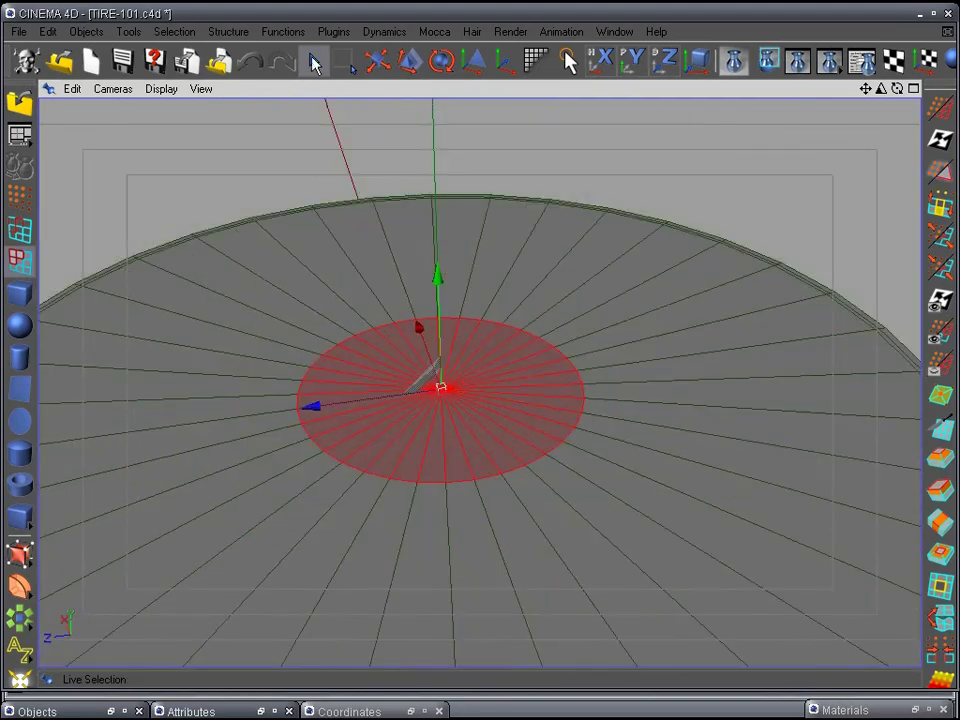
pyautogui.moveTo(437, 279); pyautogui.dragTo(437, 330)
pyautogui.keyDown('alt'); pyautogui.moveTo(324, 237); pyautogui.dragTo(497, 463); pyautogui.keyUp('alt')
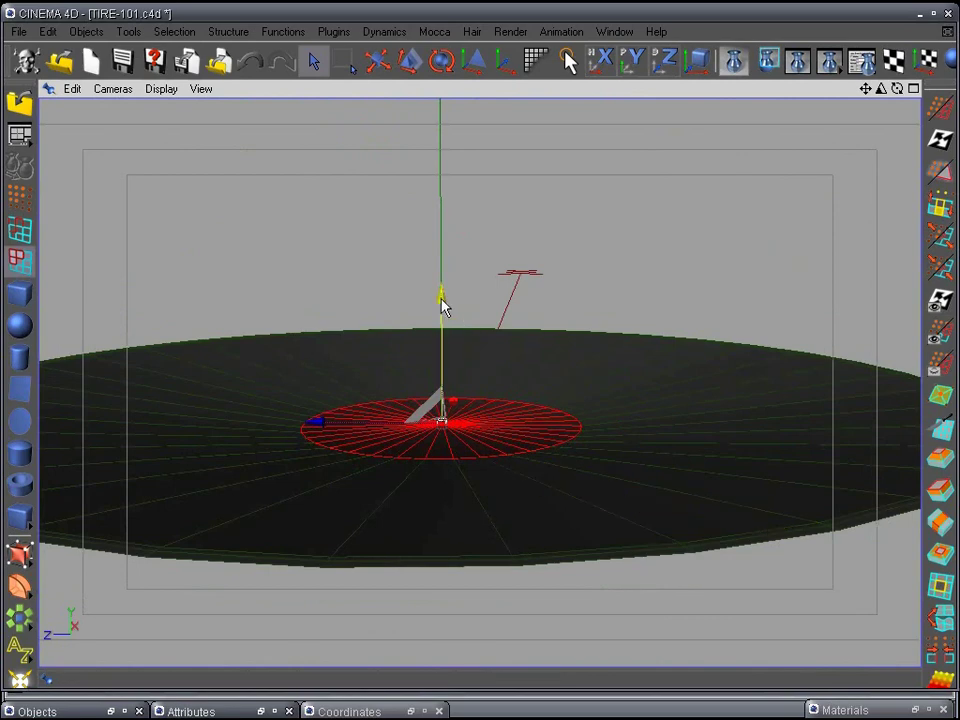
pyautogui.moveTo(443, 305)
pyautogui.mouseDown()
pyautogui.moveTo(443, 257)
pyautogui.moveTo(443, 318)
pyautogui.mouseUp()
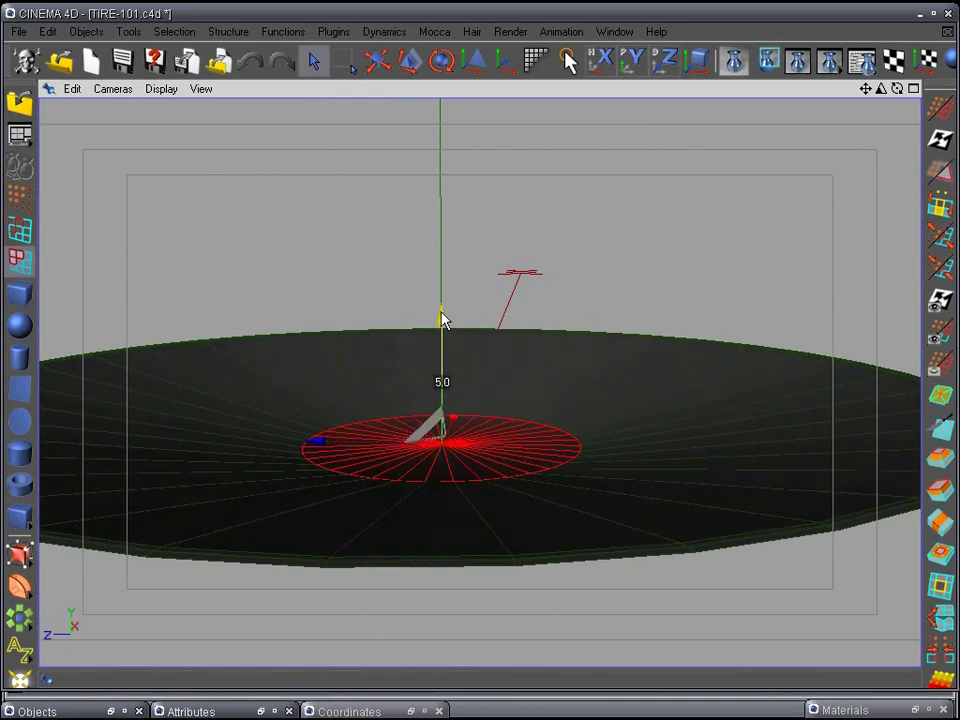
# Apply Extrude Inner to the hub polygons and move them up along the Y axis to raise a short cylinder.
pyautogui.keyDown('alt'); pyautogui.moveTo(511, 491); pyautogui.dragTo(558, 217); pyautogui.keyUp('alt')
pyautogui.scroll(-4, 550, 295)
pyautogui.scroll(-2, 549, 300)
pyautogui.keyDown('alt'); pyautogui.moveTo(526, 417); pyautogui.dragTo(534, 346); pyautogui.keyUp('alt')
pyautogui.scroll(6, 536, 346)
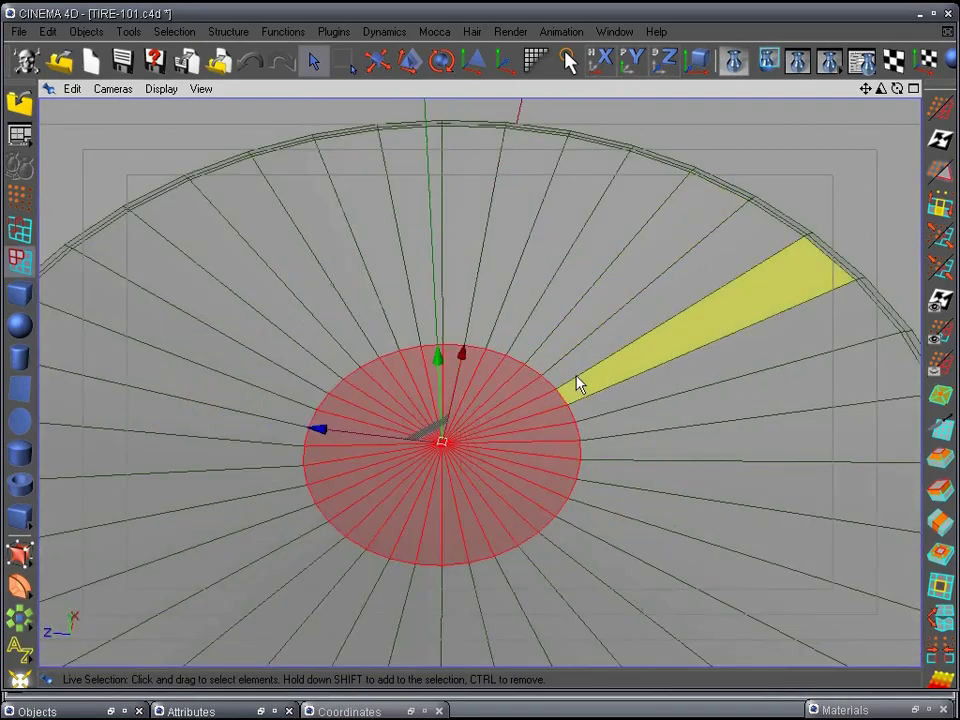
pyautogui.keyDown('alt'); pyautogui.moveTo(588, 405); pyautogui.dragTo(588, 353, button='middle'); pyautogui.keyUp('alt')
pyautogui.keyDown('alt'); pyautogui.moveTo(585, 346); pyautogui.dragTo(581, 456); pyautogui.keyUp('alt')
pyautogui.scroll(5, 600, 465)
pyautogui.keyDown('alt'); pyautogui.moveTo(598, 457); pyautogui.dragTo(593, 386, button='middle'); pyautogui.keyUp('alt')
pyautogui.click(940, 552)
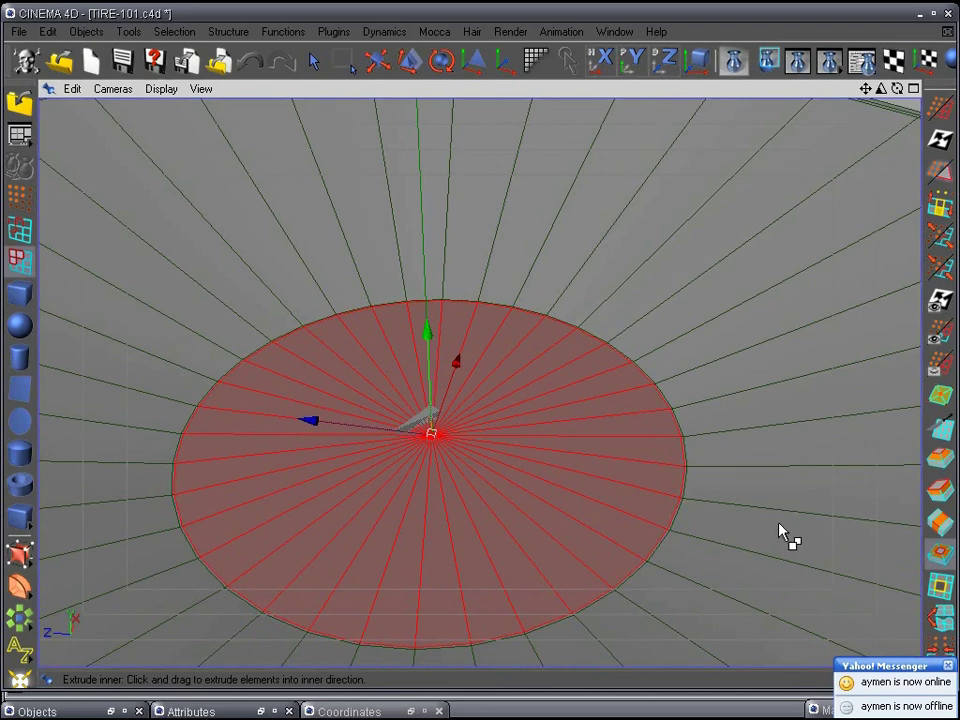
pyautogui.moveTo(422, 336); pyautogui.dragTo(423, 200)
# Scale the cylinder's top polygons down slightly to taper its wall.
pyautogui.click(410, 62)
pyautogui.moveTo(432, 357); pyautogui.dragTo(387, 362)
pyautogui.keyDown('alt'); pyautogui.moveTo(297, 389); pyautogui.dragTo(358, 480); pyautogui.keyUp('alt')
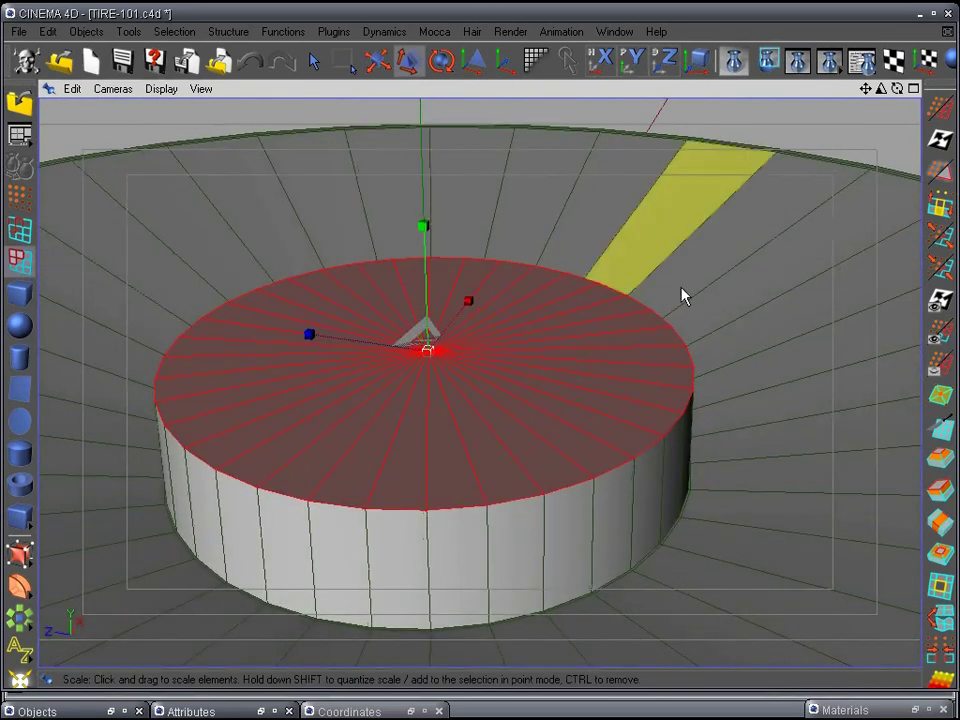
# Inset the cylinder's top polygons by narrow rings, raising them slightly along Y each time, about 0.2 m at the end, to round the edge.
pyautogui.click(938, 555)
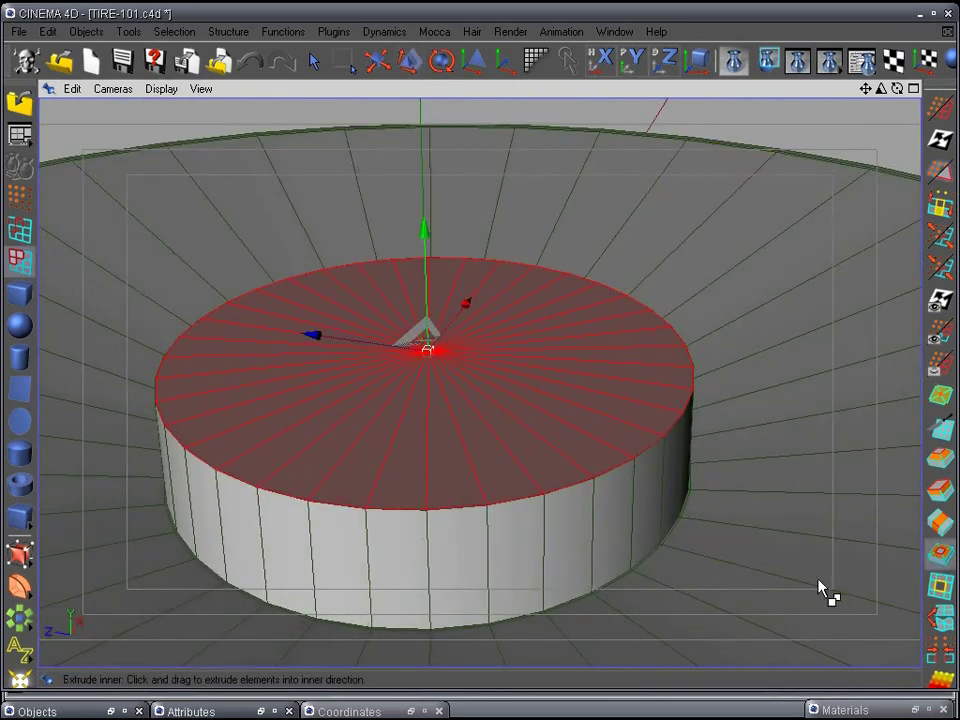
pyautogui.click(425, 242)
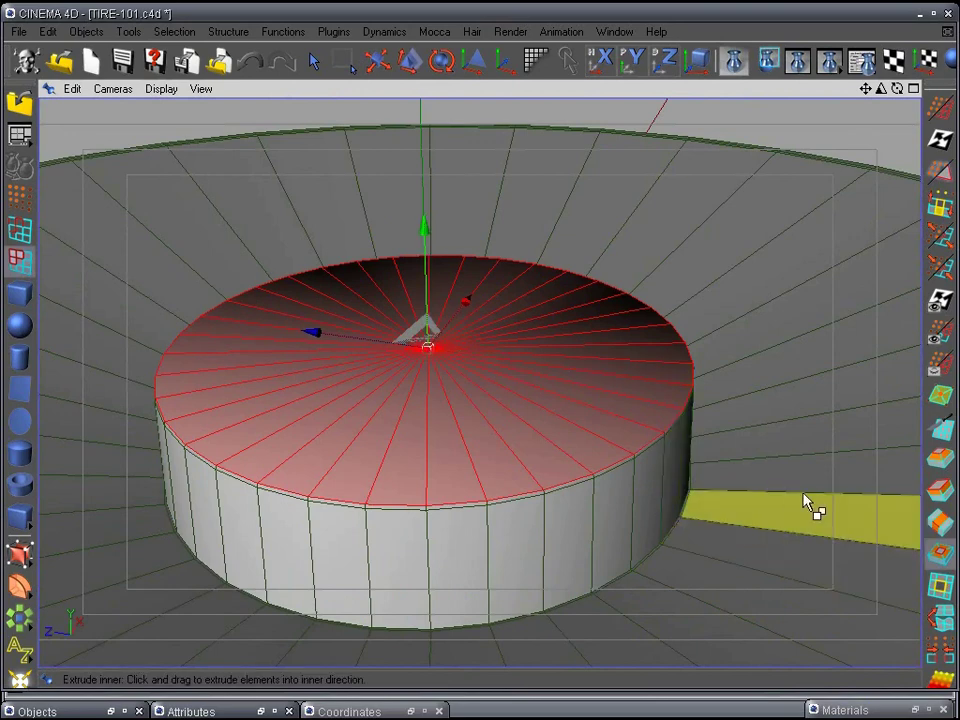
pyautogui.moveTo(803, 495); pyautogui.dragTo(795, 496)
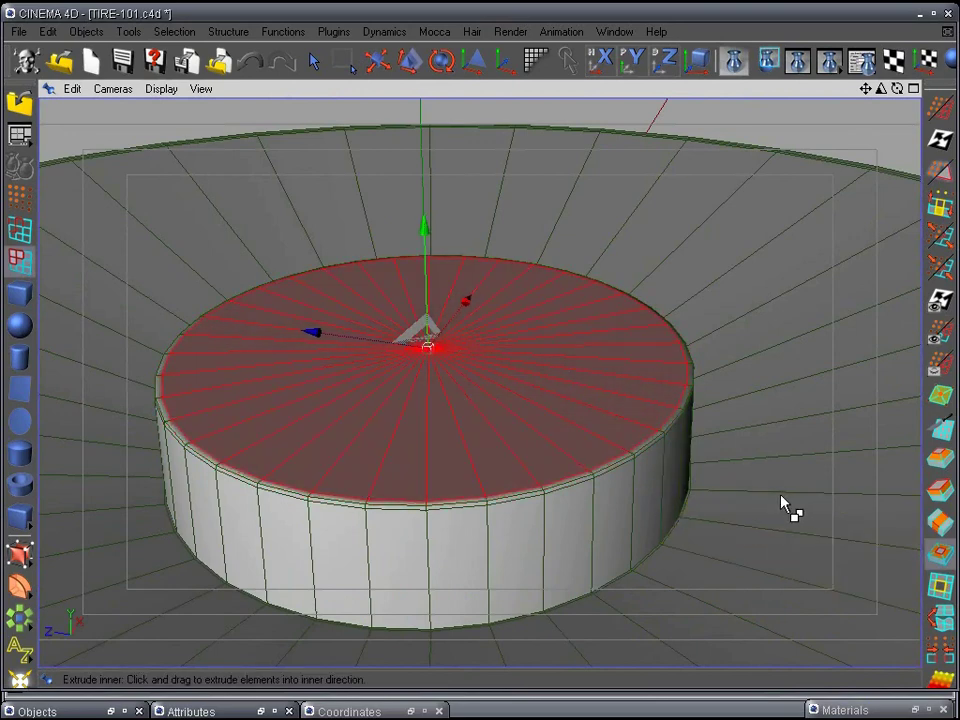
pyautogui.moveTo(789, 514); pyautogui.dragTo(692, 563)
pyautogui.hotkey('ctrl', 'z')
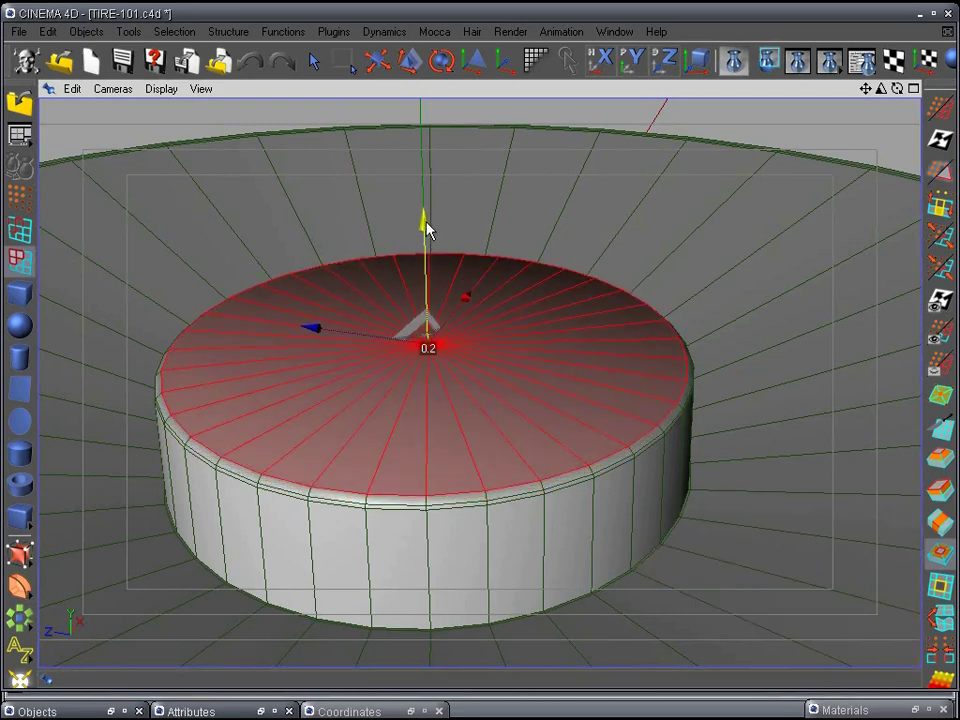
# Inset the hub's top polygons twice by wider bands, raising them slightly along the Y axis after each inset to dome the top.
pyautogui.moveTo(821, 516); pyautogui.dragTo(546, 523)
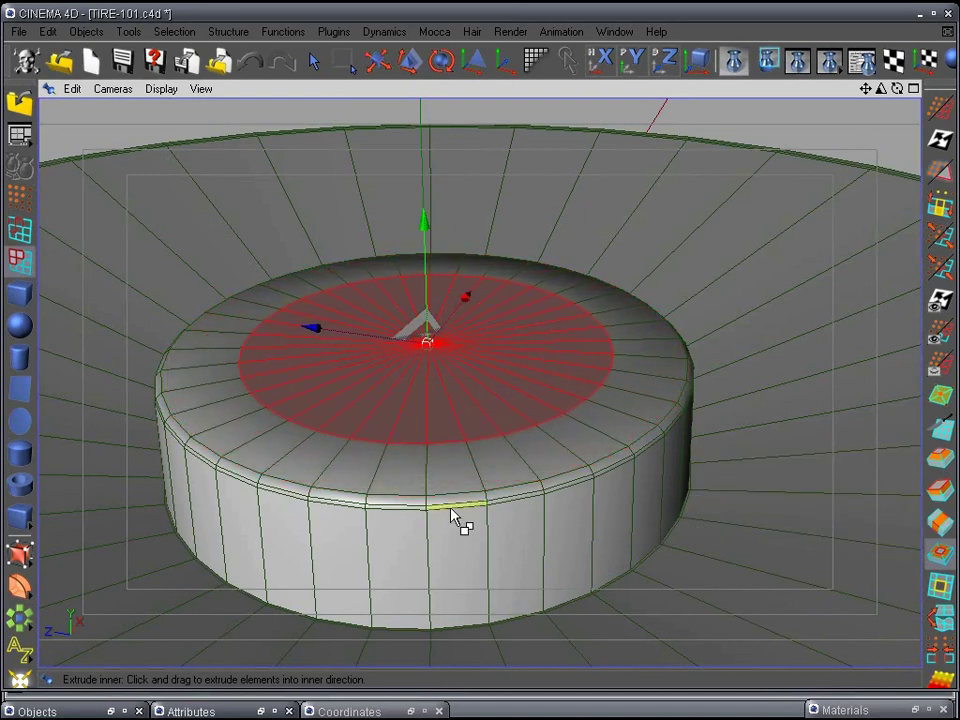
pyautogui.keyDown('alt'); pyautogui.moveTo(415, 482); pyautogui.dragTo(642, 560); pyautogui.keyUp('alt')
pyautogui.moveTo(424, 216); pyautogui.dragTo(426, 199)
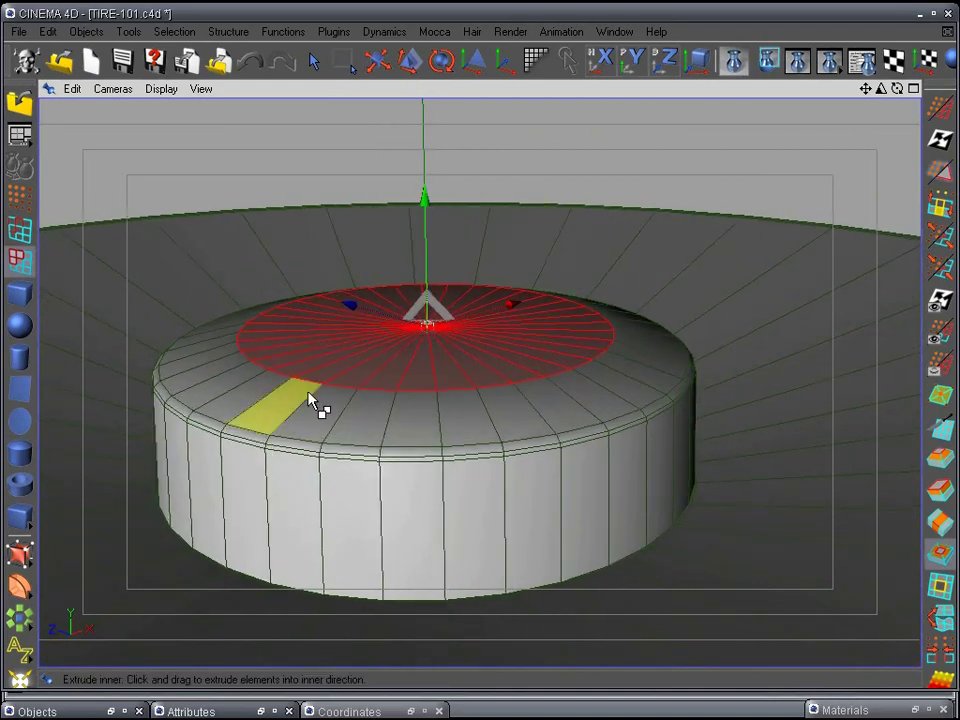
pyautogui.keyDown('alt'); pyautogui.moveTo(313, 403); pyautogui.dragTo(274, 476); pyautogui.keyUp('alt')
pyautogui.keyDown('alt'); pyautogui.moveTo(407, 572); pyautogui.dragTo(351, 332); pyautogui.keyUp('alt')
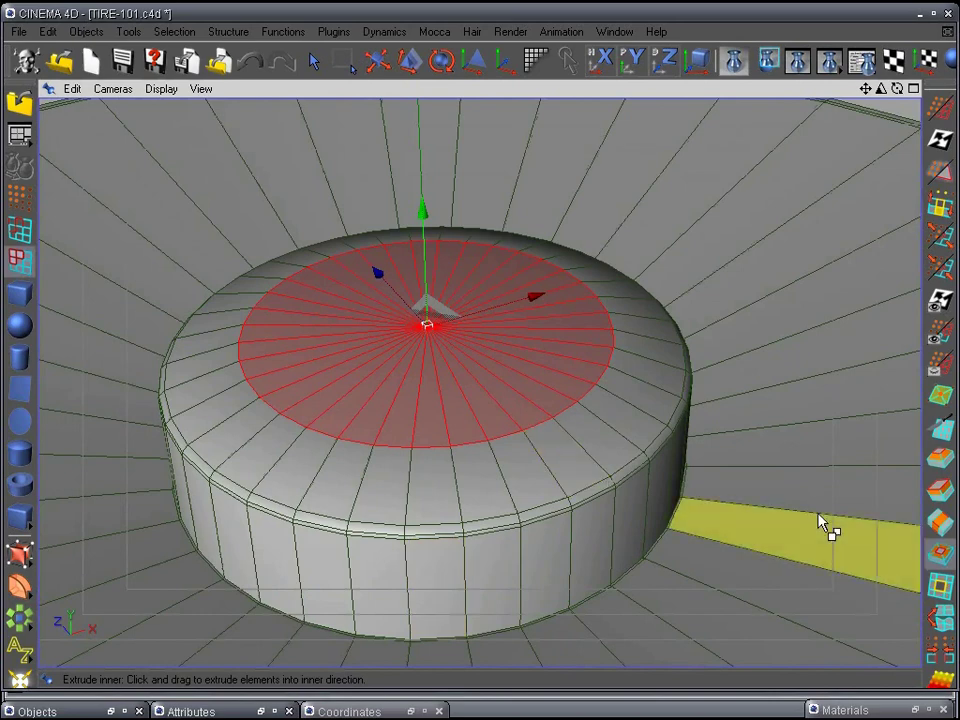
pyautogui.moveTo(829, 514); pyautogui.dragTo(668, 513)
pyautogui.moveTo(427, 215); pyautogui.dragTo(427, 206)
# Inset the top polygons by a very narrow ring and move them down along the Y axis to sink a round recess into the hub.
pyautogui.keyDown('alt'); pyautogui.moveTo(274, 283); pyautogui.dragTo(621, 379); pyautogui.keyUp('alt')
pyautogui.scroll(2, 629, 377)
pyautogui.scroll(-3, 591, 504)
pyautogui.keyDown('alt'); pyautogui.moveTo(590, 488); pyautogui.dragTo(780, 337, button='right'); pyautogui.keyUp('alt')
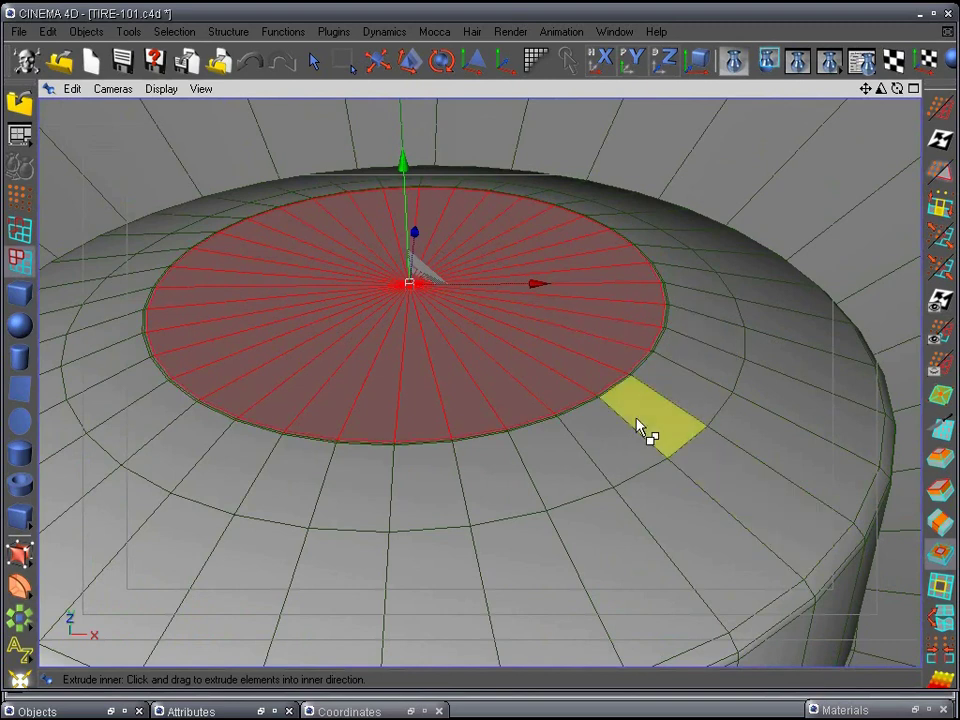
pyautogui.moveTo(410, 170); pyautogui.dragTo(399, 257)
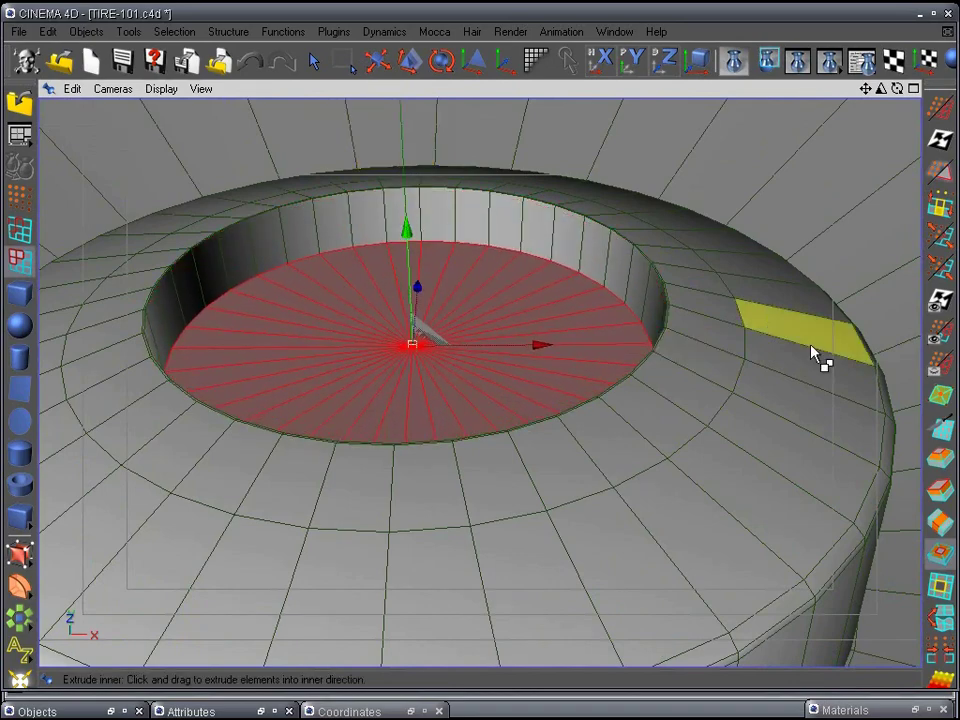
pyautogui.scroll(-4, 808, 352)
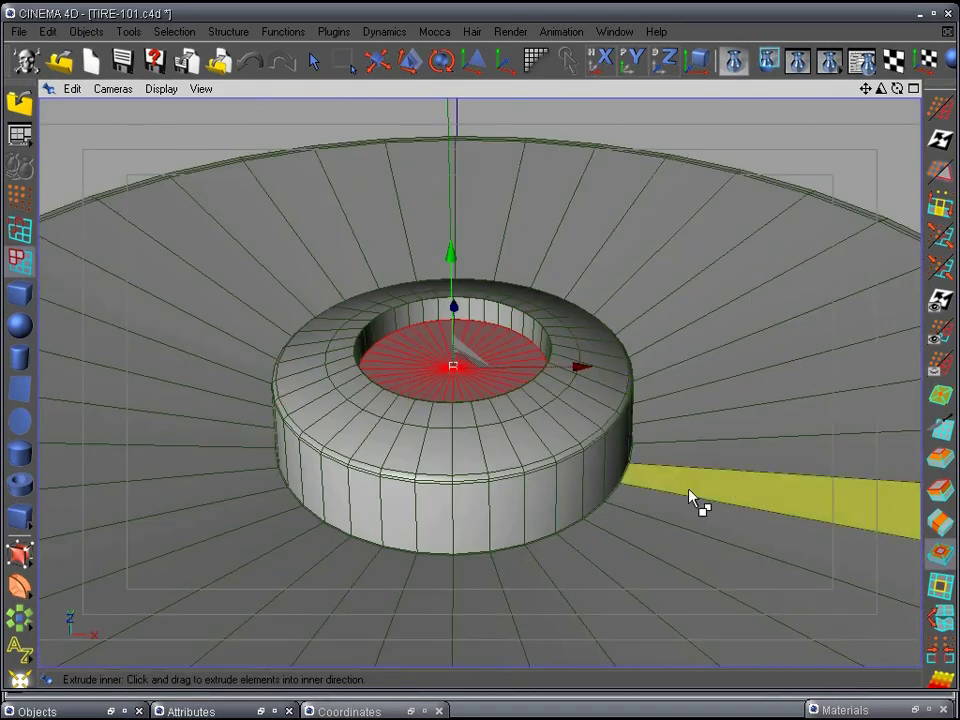
pyautogui.keyDown('alt'); pyautogui.moveTo(690, 491); pyautogui.dragTo(704, 281); pyautogui.keyUp('alt')
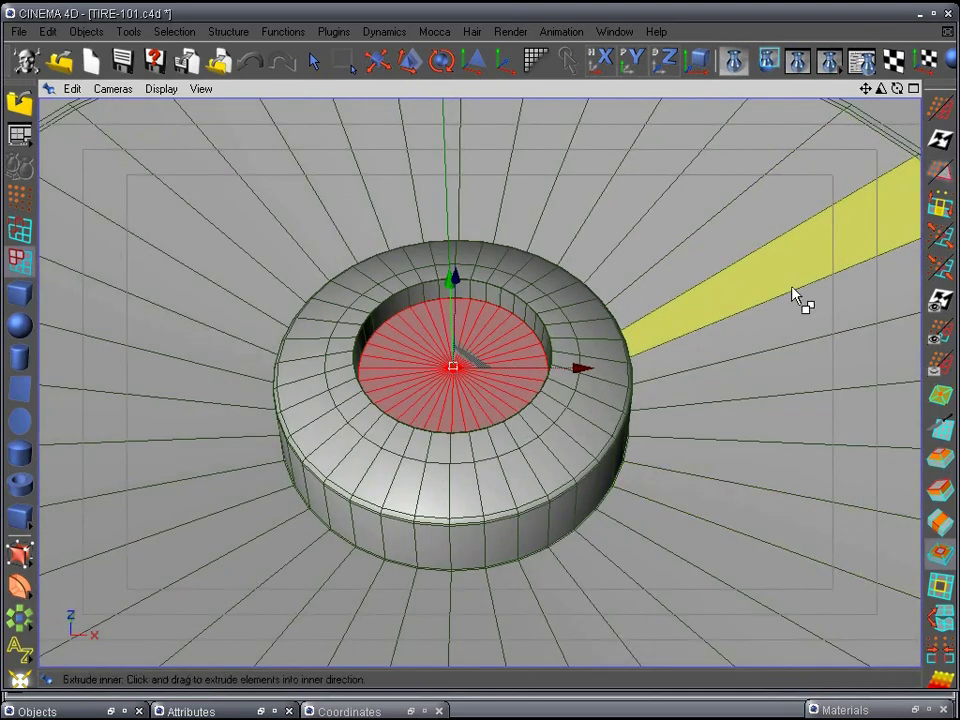
# Store the selected recess polygons as a polygon selection tag on the rim disc object.
pyautogui.click(112, 711)
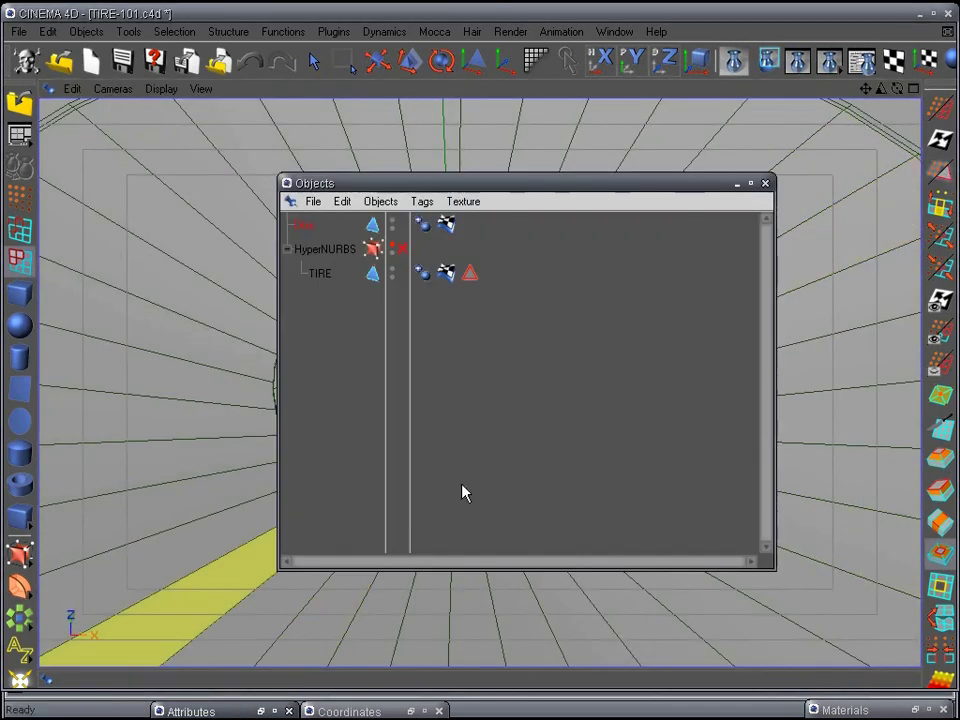
pyautogui.click(940, 177)
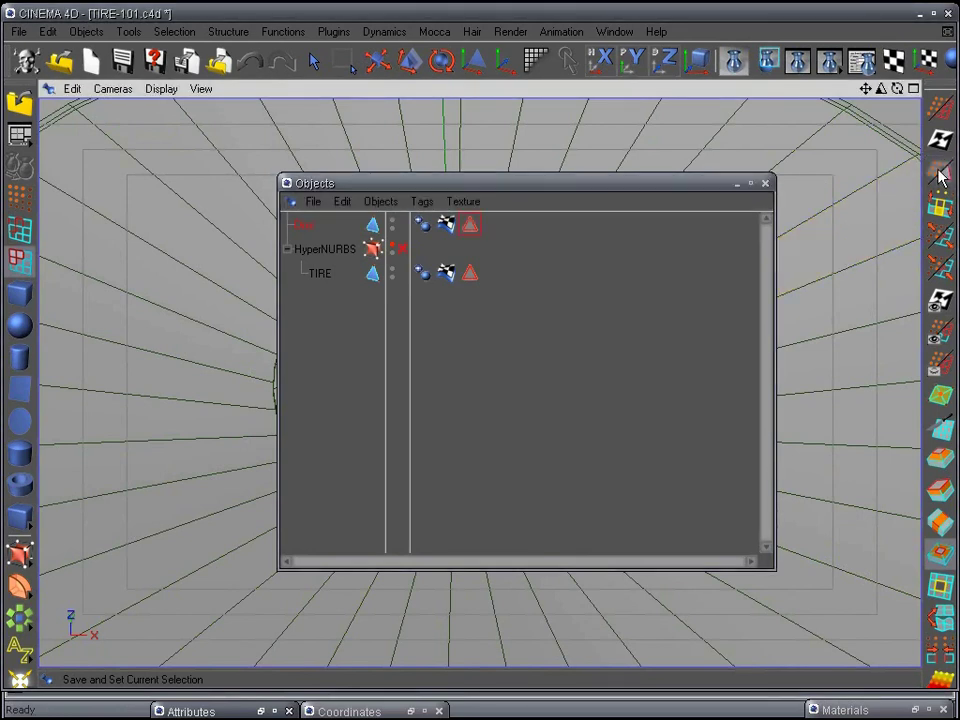
pyautogui.click(470, 226)
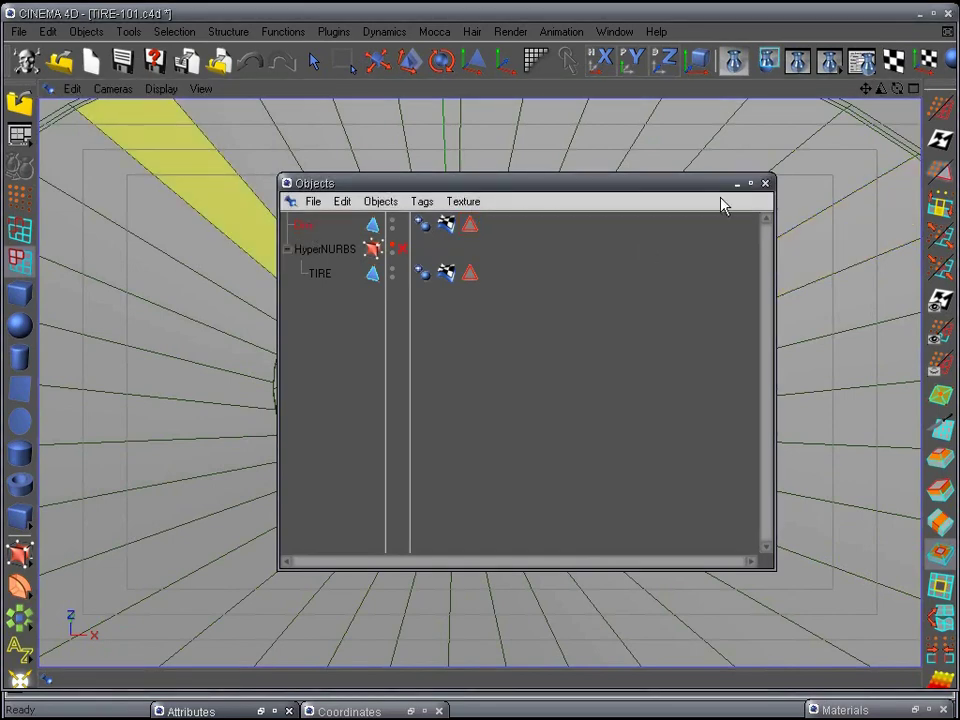
pyautogui.click(737, 184)
# Save the TIRE-101.c4d project under its existing name.
pyautogui.keyDown('alt'); pyautogui.moveTo(682, 276); pyautogui.dragTo(574, 341, button='right'); pyautogui.keyUp('alt')
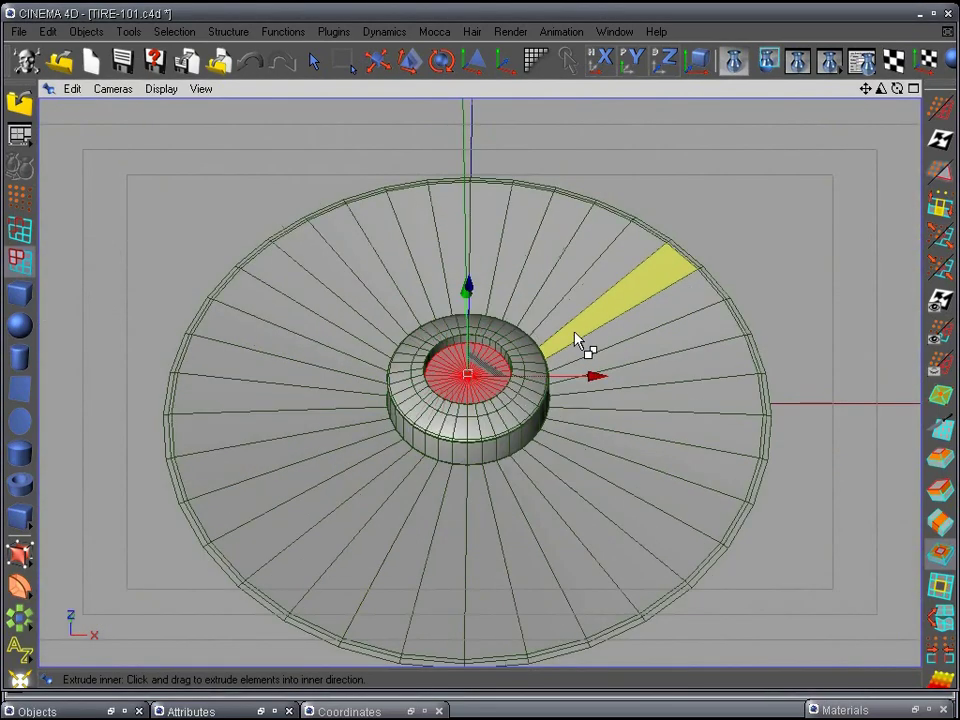
pyautogui.keyDown('alt'); pyautogui.moveTo(574, 341); pyautogui.dragTo(636, 401); pyautogui.keyUp('alt')
pyautogui.keyDown('alt'); pyautogui.moveTo(655, 369); pyautogui.dragTo(661, 346, button='middle'); pyautogui.keyUp('alt')
pyautogui.keyDown('alt'); pyautogui.moveTo(630, 422); pyautogui.dragTo(621, 465); pyautogui.keyUp('alt')
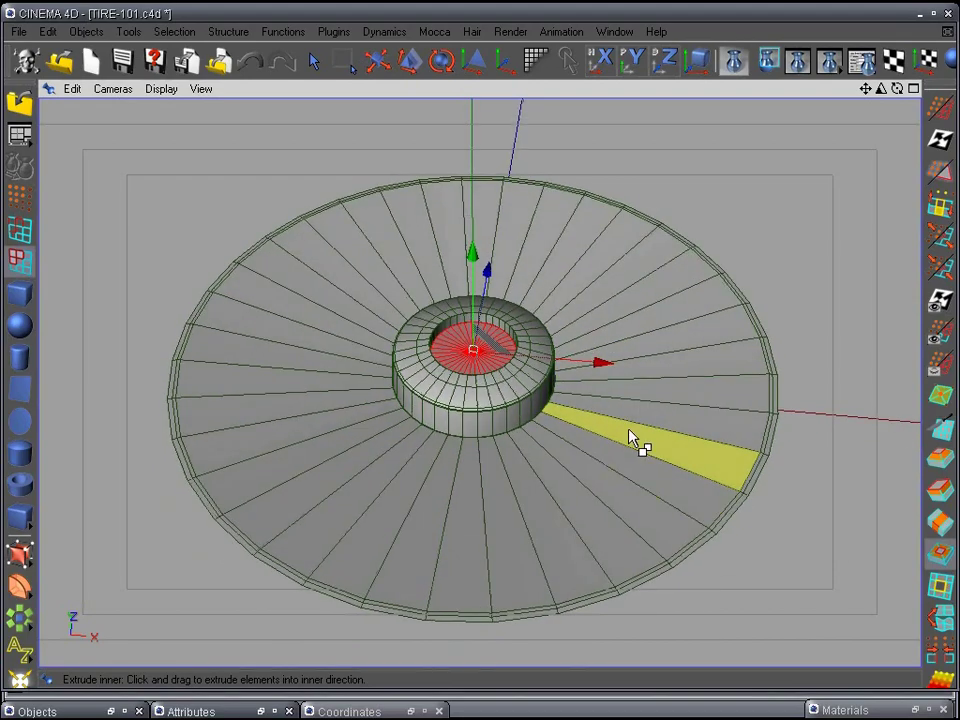
pyautogui.keyDown('alt'); pyautogui.moveTo(630, 433); pyautogui.dragTo(639, 387, button='middle'); pyautogui.keyUp('alt')
pyautogui.keyDown('alt'); pyautogui.moveTo(526, 404); pyautogui.dragTo(524, 432); pyautogui.keyUp('alt')
pyautogui.keyDown('alt'); pyautogui.moveTo(552, 386); pyautogui.dragTo(544, 403, button='middle'); pyautogui.keyUp('alt')
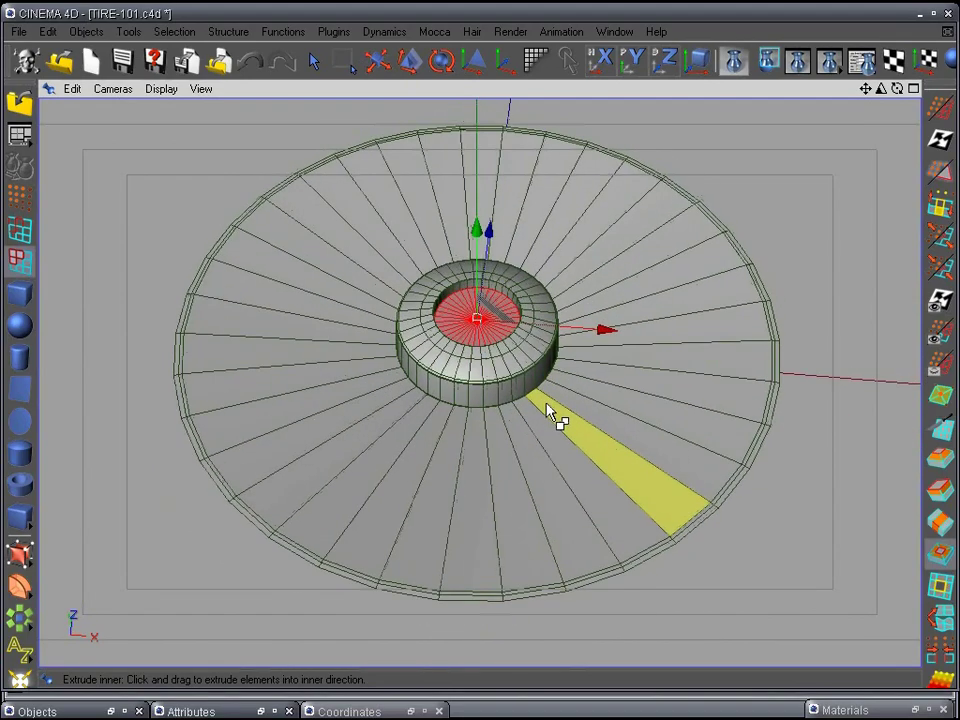
pyautogui.keyDown('alt'); pyautogui.moveTo(340, 434); pyautogui.dragTo(396, 450); pyautogui.keyUp('alt')
pyautogui.click(119, 69)
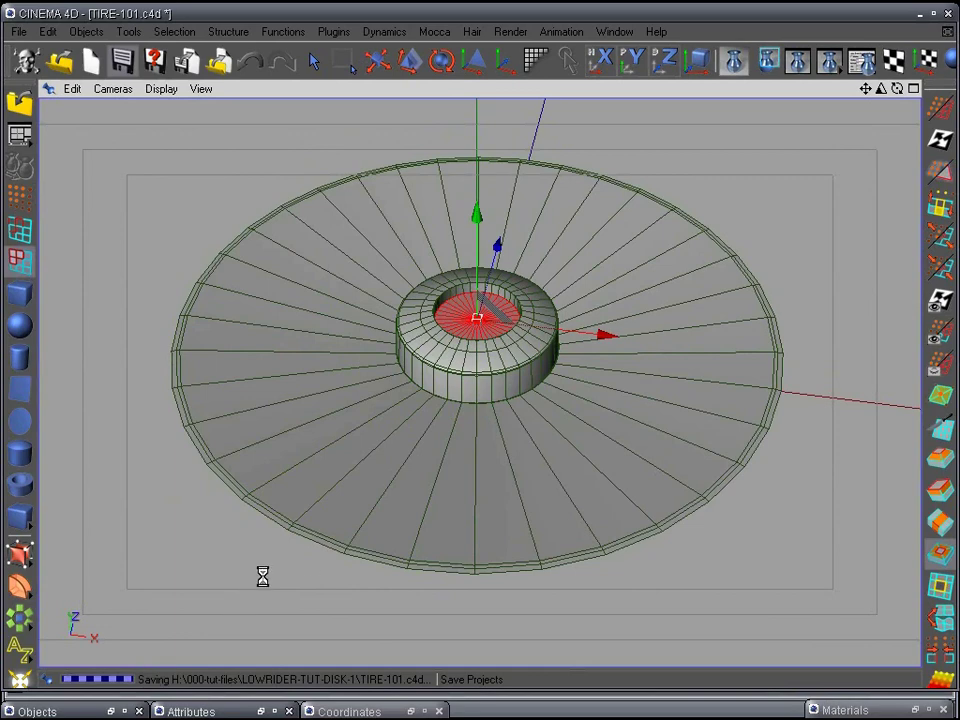
# Cut two closely spaced edge loops with the Knife into the wide disc face around the hub's base.
pyautogui.keyDown('alt'); pyautogui.moveTo(428, 474); pyautogui.dragTo(469, 380); pyautogui.keyUp('alt')
pyautogui.keyDown('alt'); pyautogui.moveTo(491, 487); pyautogui.dragTo(562, 560); pyautogui.keyUp('alt')
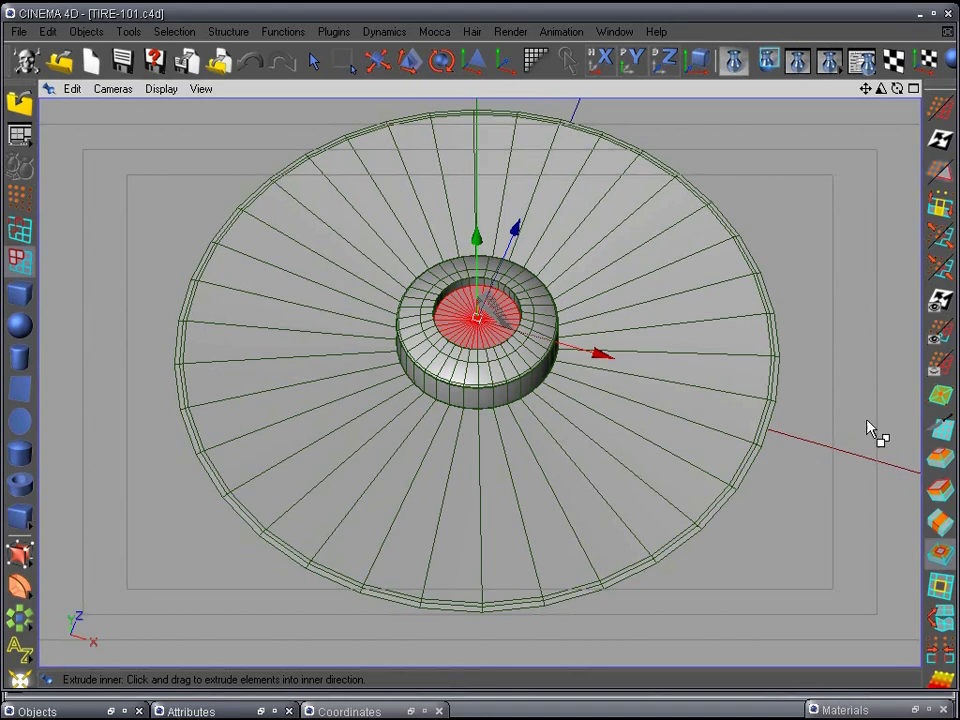
pyautogui.click(19, 166)
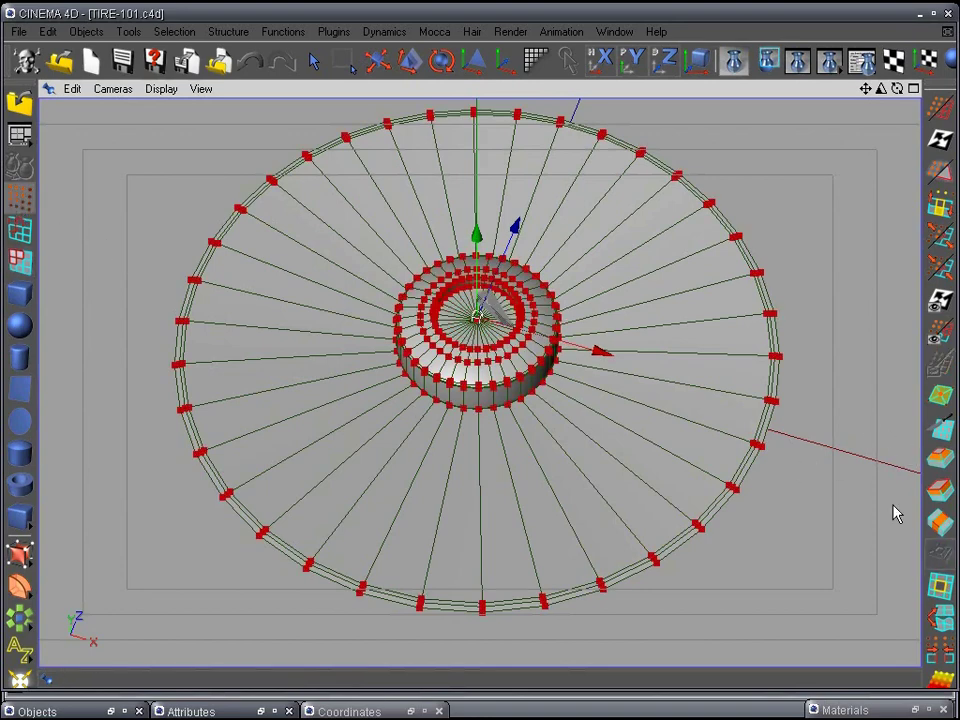
pyautogui.click(940, 432)
pyautogui.click(924, 190)
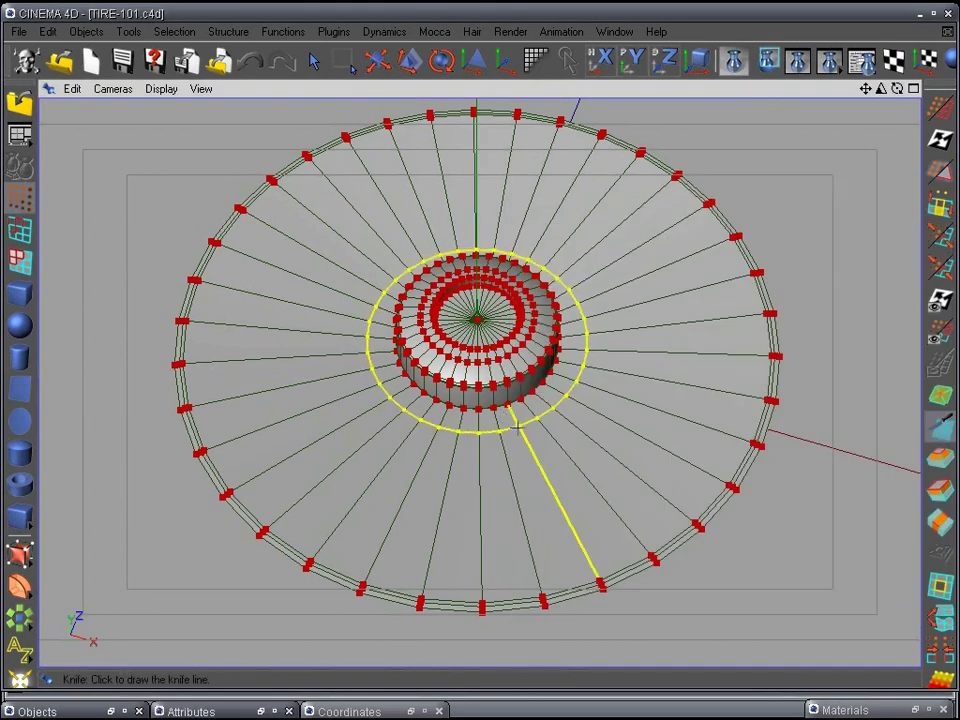
pyautogui.click(517, 428)
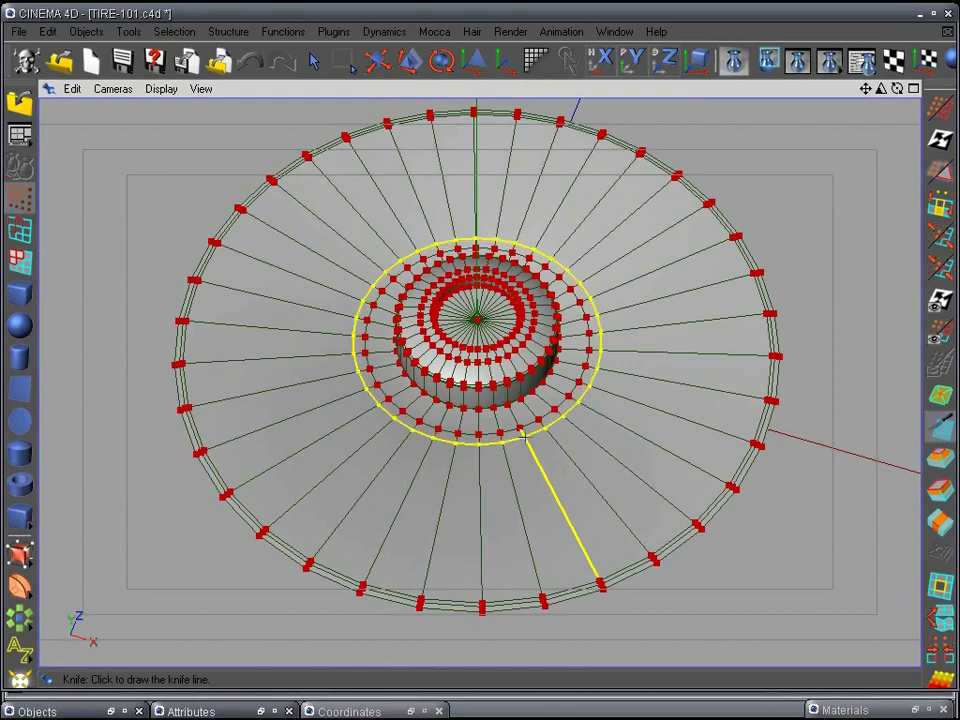
pyautogui.click(527, 438)
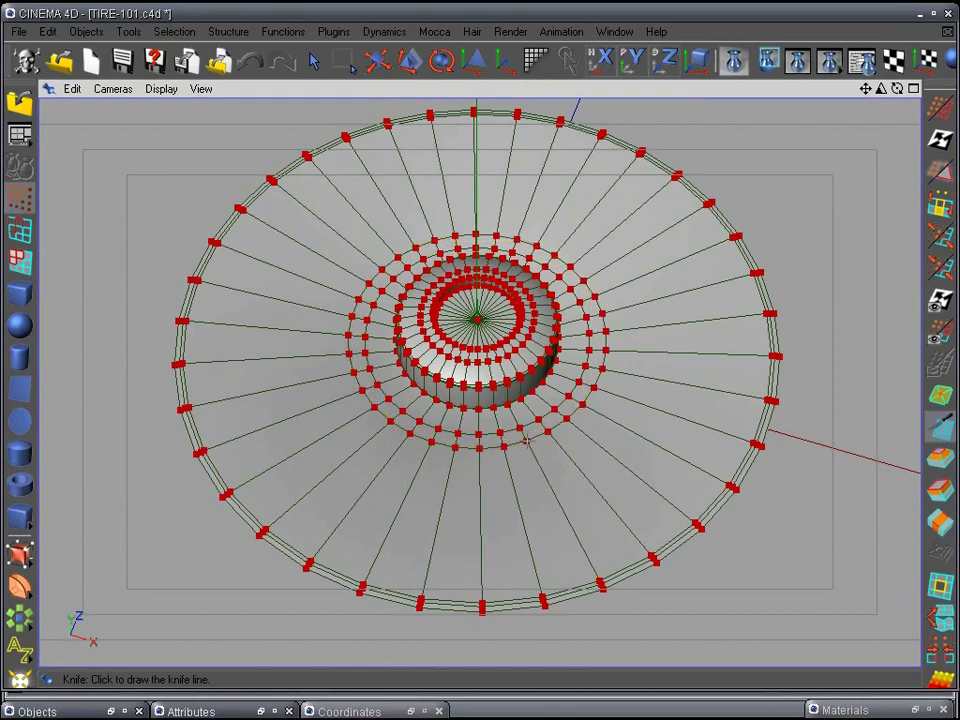
# Select four adjacent wide wedge polygons between the outer knife loop and the rim band with Live Selection in polygon mode.
pyautogui.keyDown('alt'); pyautogui.moveTo(540, 478); pyautogui.dragTo(522, 518); pyautogui.keyUp('alt')
pyautogui.keyDown('alt'); pyautogui.moveTo(520, 498); pyautogui.dragTo(581, 469, button='right'); pyautogui.keyUp('alt')
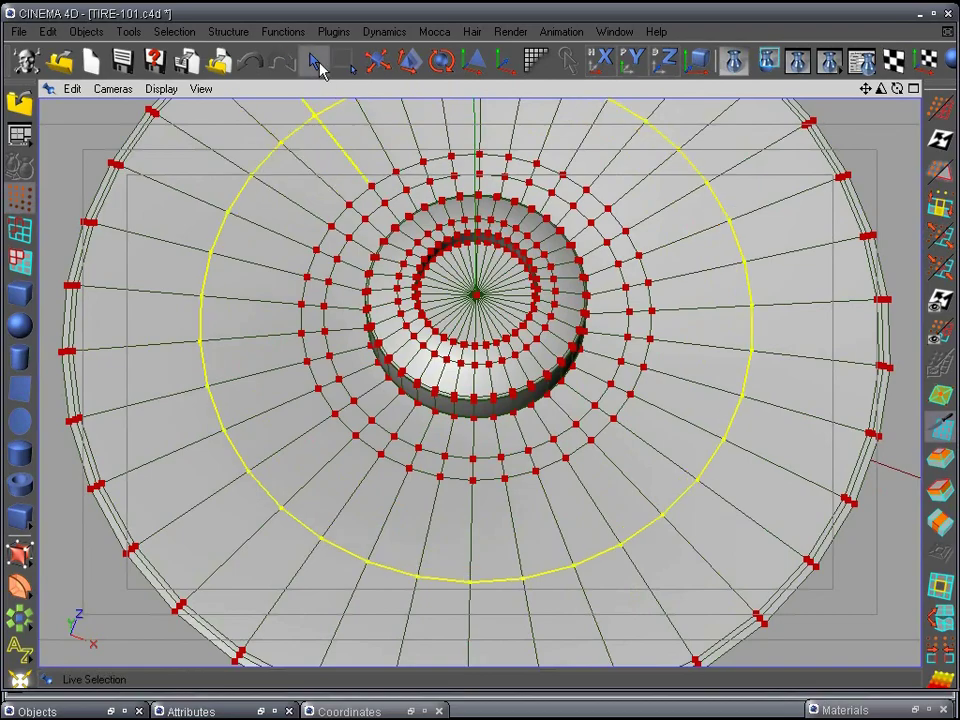
pyautogui.click(316, 64)
pyautogui.moveTo(505, 530)
pyautogui.keyDown('alt'); pyautogui.mouseDown()
pyautogui.moveTo(495, 559)
pyautogui.moveTo(580, 618)
pyautogui.moveTo(602, 570)
pyautogui.moveTo(480, 556)
pyautogui.moveTo(511, 520)
pyautogui.mouseUp(); pyautogui.keyUp('alt')
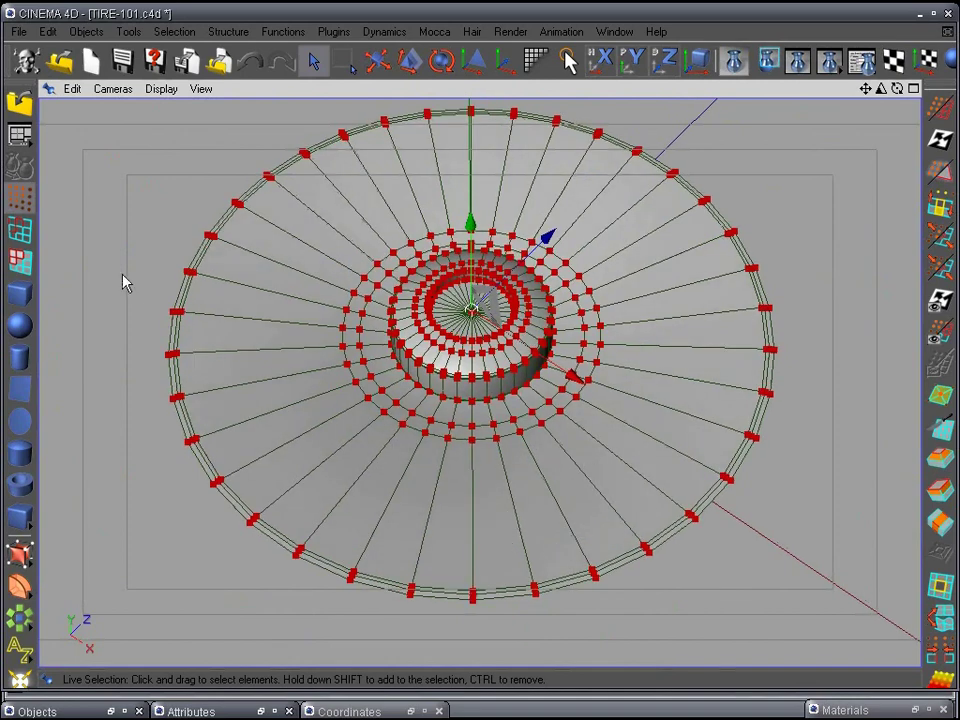
pyautogui.click(19, 262)
pyautogui.click(266, 392)
pyautogui.click(430, 530)
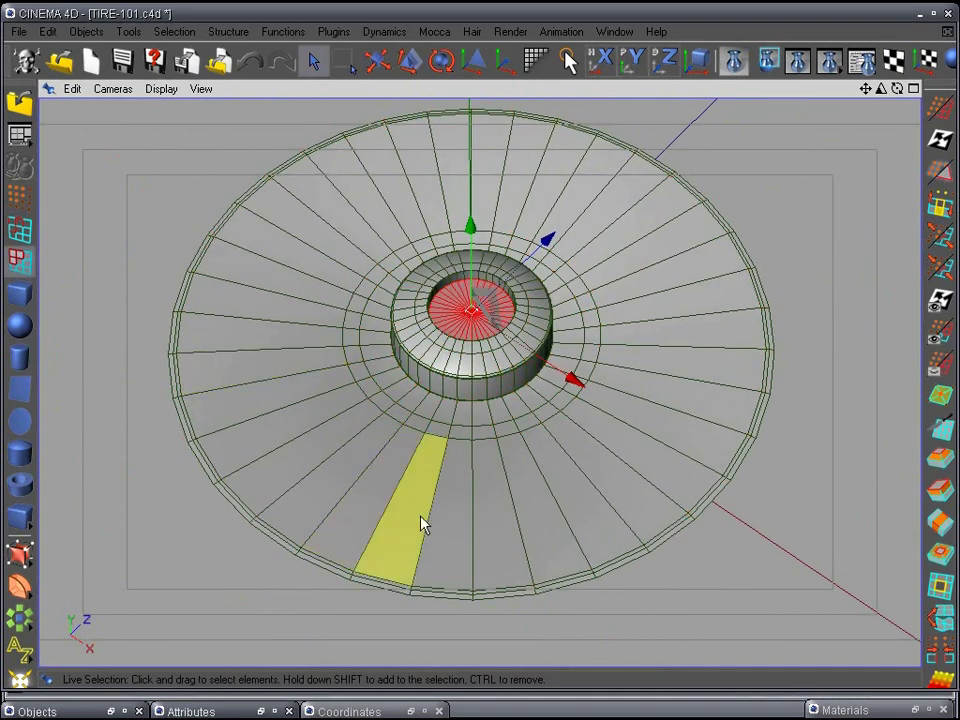
pyautogui.moveTo(421, 516); pyautogui.dragTo(520, 517)
# Add five more groups of four wedge polygons around the disc to the selection, leaving two polygons unselected between neighbouring groups.
pyautogui.keyDown('alt'); pyautogui.moveTo(450, 540); pyautogui.dragTo(692, 503); pyautogui.keyUp('alt')
pyautogui.keyDown('alt'); pyautogui.moveTo(692, 503); pyautogui.dragTo(533, 483, button='middle'); pyautogui.keyUp('alt')
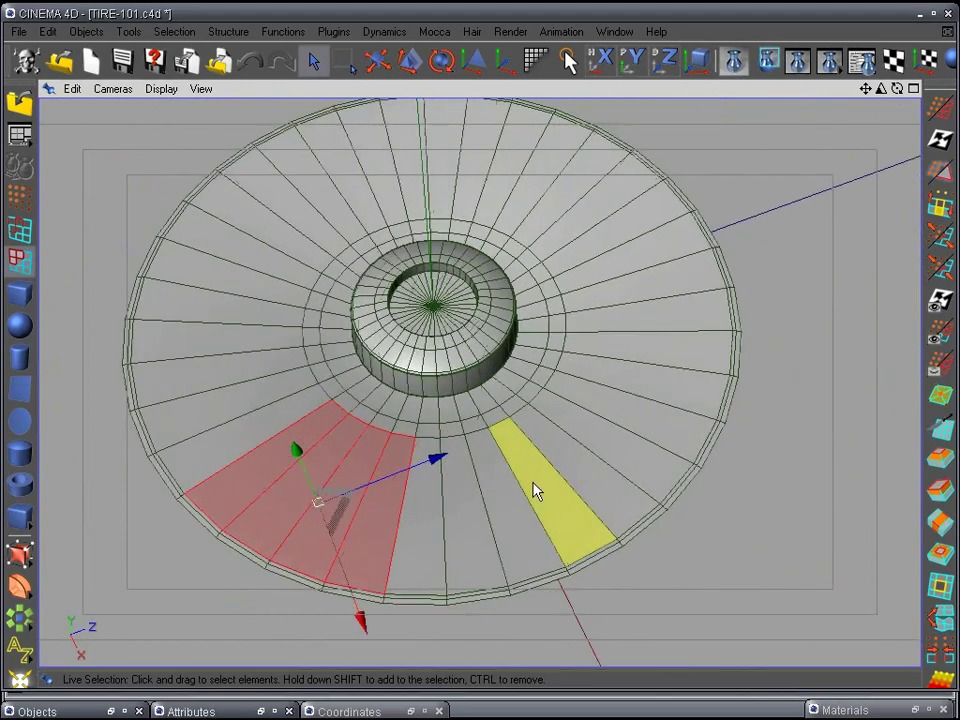
pyautogui.keyDown('shift'); pyautogui.moveTo(617, 477); pyautogui.dragTo(622, 474); pyautogui.keyUp('shift')
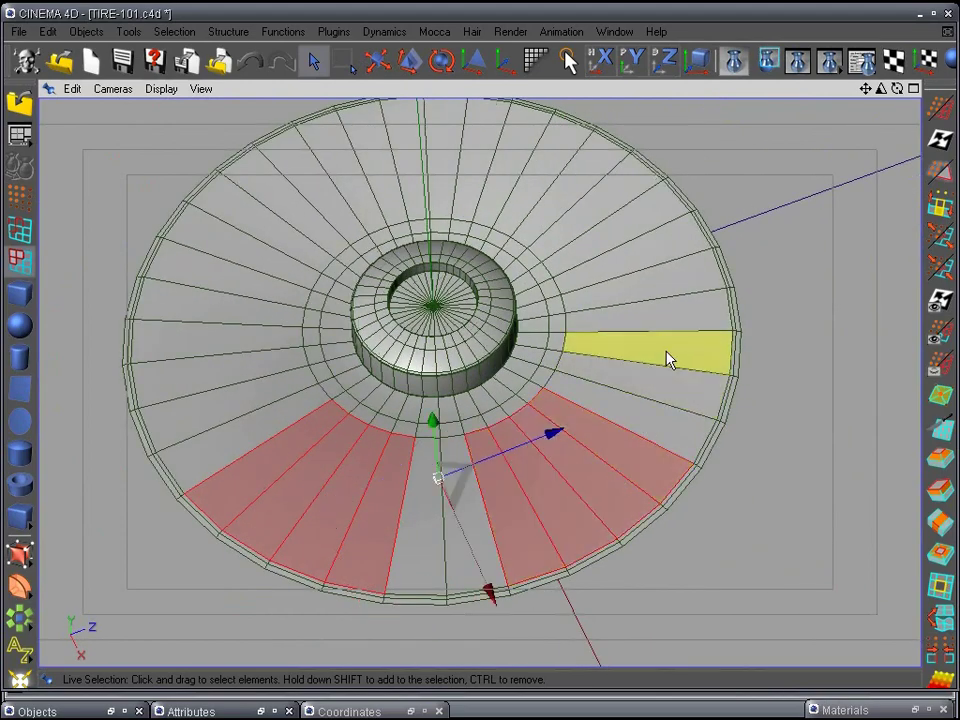
pyautogui.keyDown('alt'); pyautogui.moveTo(670, 261); pyautogui.dragTo(574, 221); pyautogui.keyUp('alt')
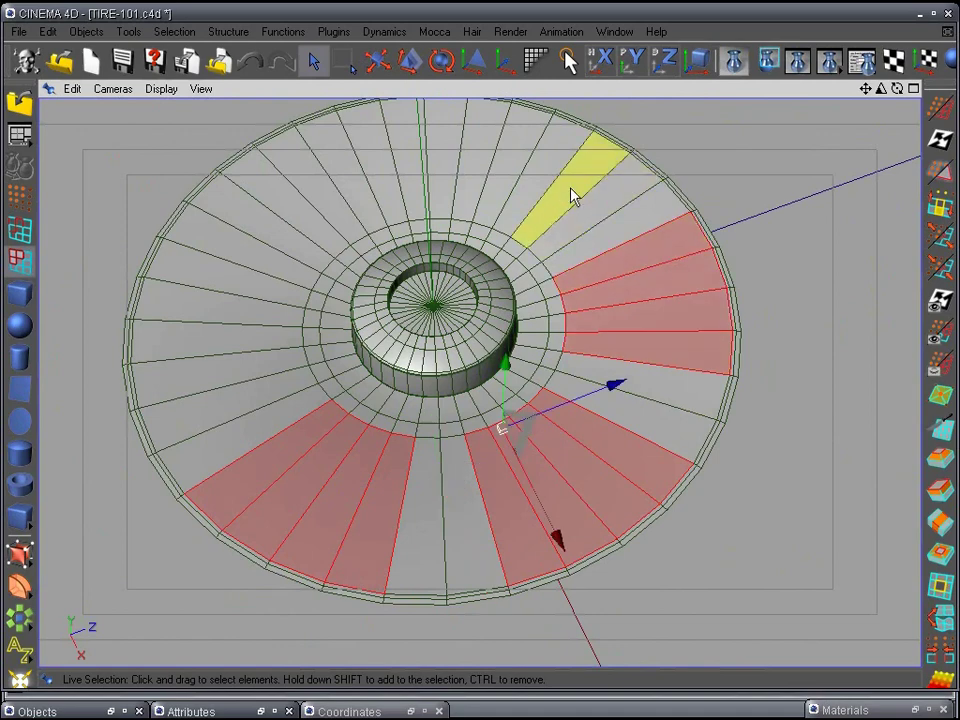
pyautogui.keyDown('shift'); pyautogui.moveTo(503, 150); pyautogui.dragTo(496, 188); pyautogui.keyUp('shift')
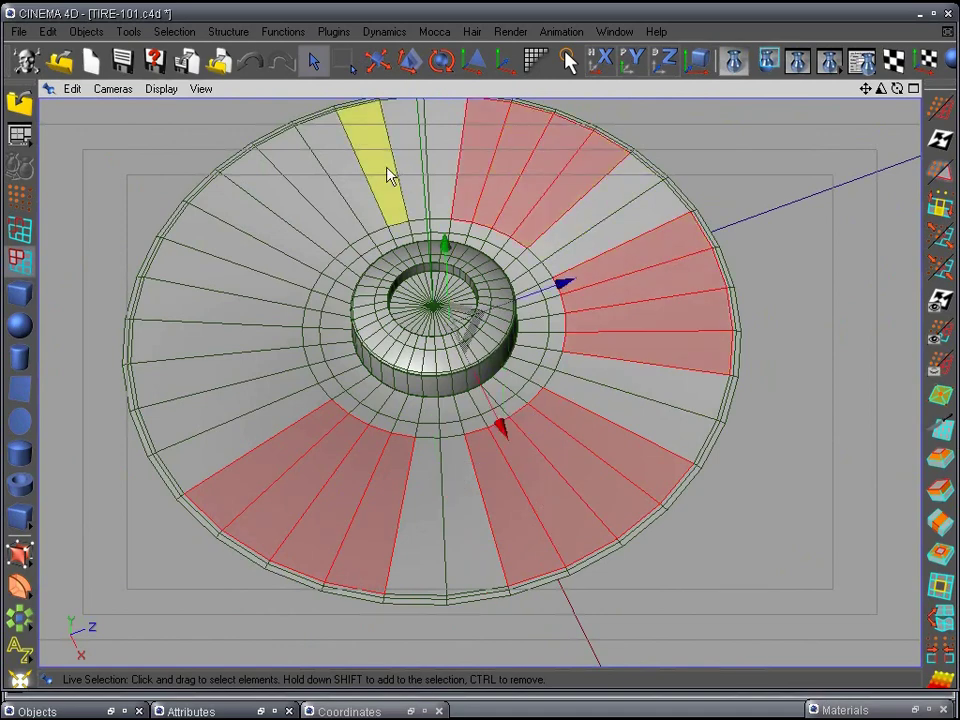
pyautogui.keyDown('shift'); pyautogui.moveTo(320, 200); pyautogui.dragTo(261, 289); pyautogui.keyUp('shift')
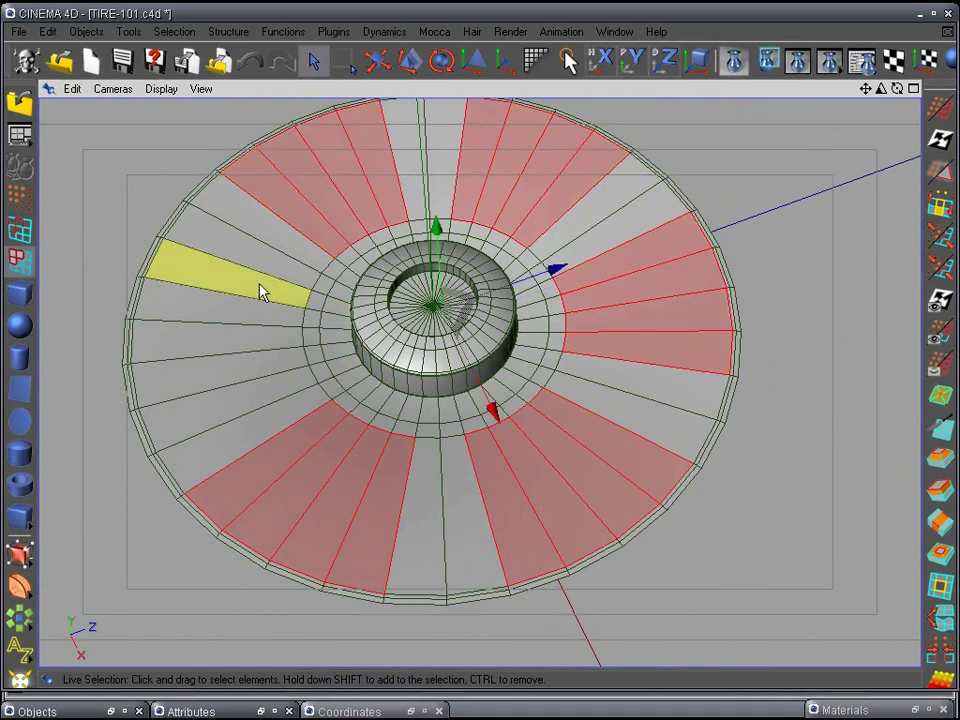
pyautogui.keyDown('shift'); pyautogui.moveTo(188, 373); pyautogui.dragTo(189, 380); pyautogui.keyUp('shift')
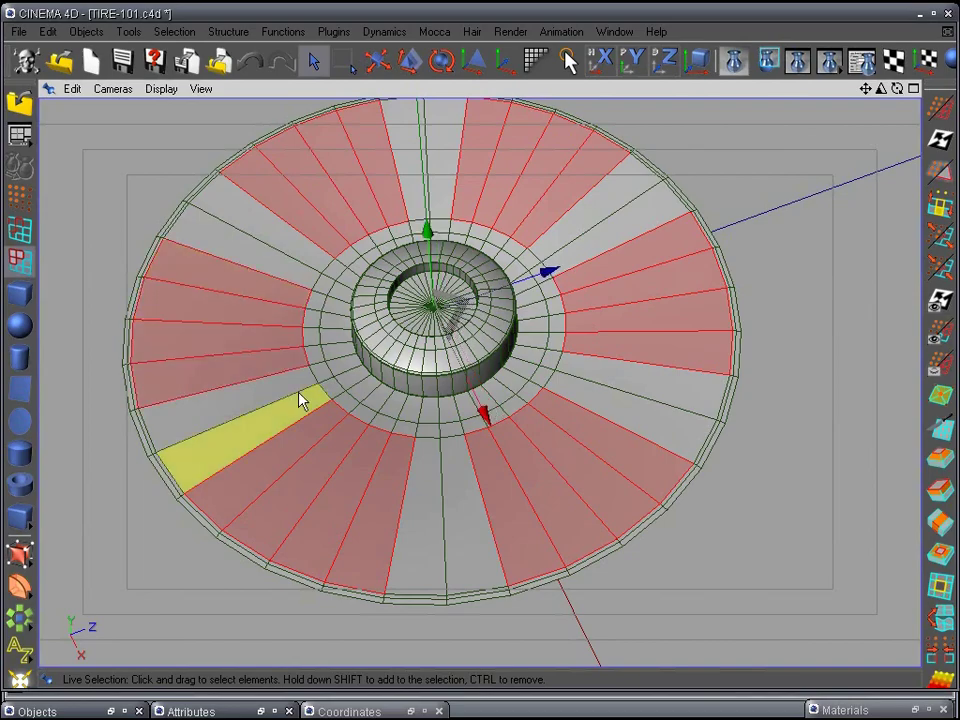
# Extrude the six selected wedge polygon groups downward to form deep recesses between the spokes.
pyautogui.keyDown('alt'); pyautogui.moveTo(482, 420); pyautogui.dragTo(430, 453); pyautogui.keyUp('alt')
pyautogui.scroll(3, 437, 454)
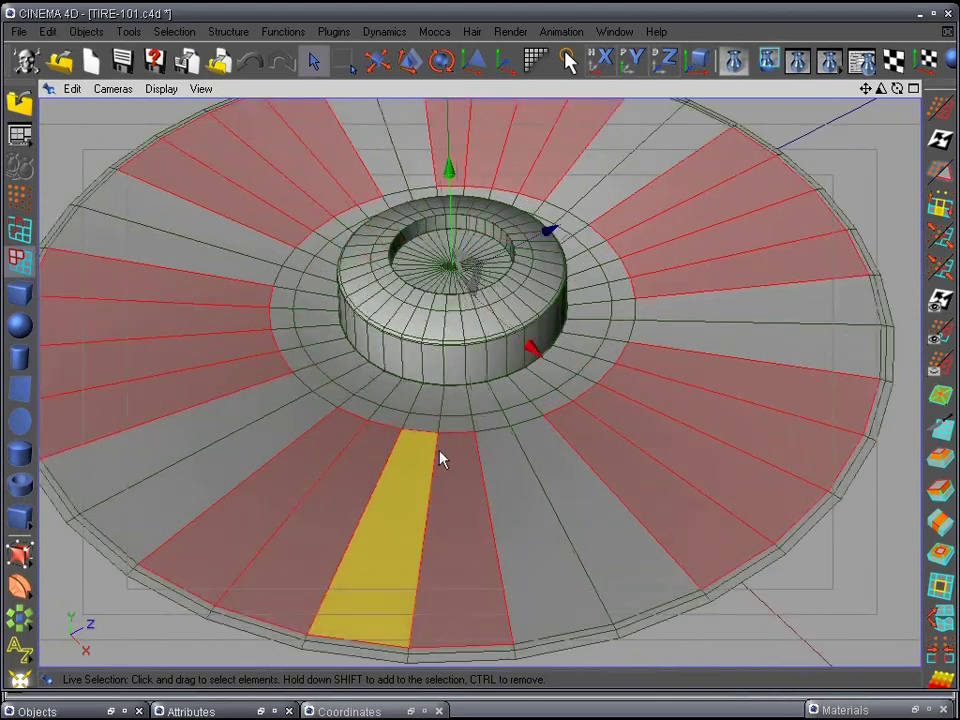
pyautogui.scroll(-3, 444, 453)
pyautogui.keyDown('alt'); pyautogui.moveTo(507, 476); pyautogui.dragTo(492, 462); pyautogui.keyUp('alt')
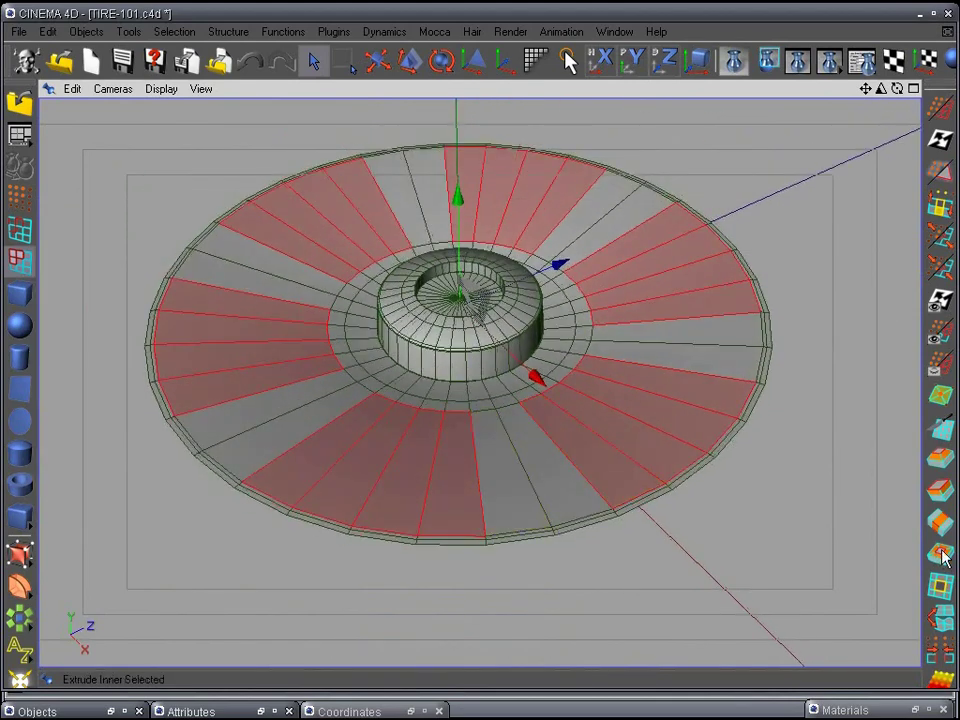
pyautogui.click(942, 497)
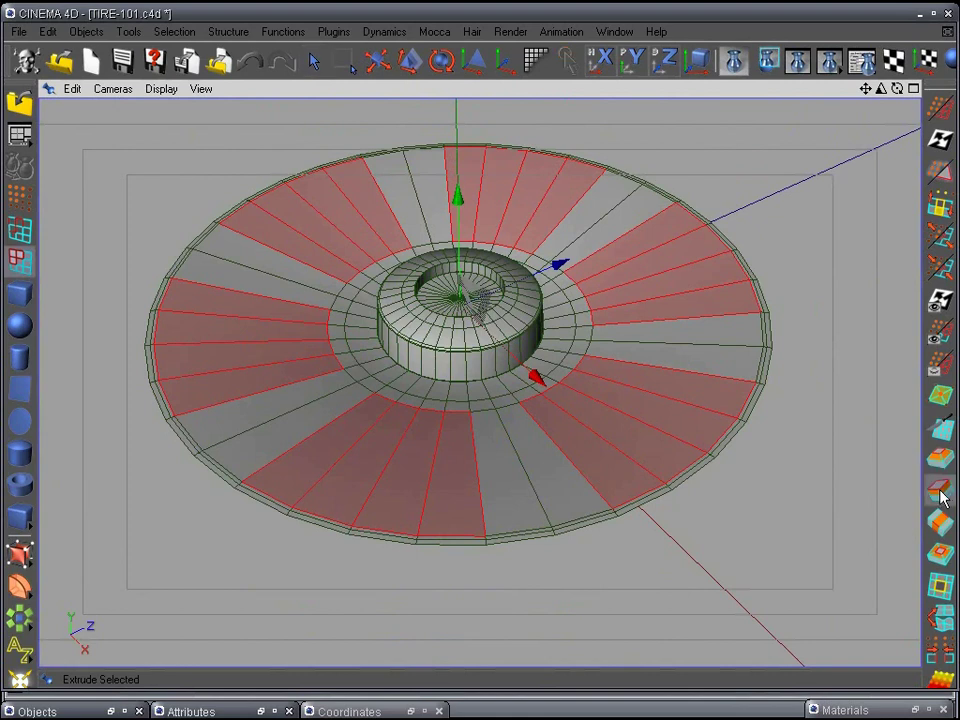
pyautogui.moveTo(672, 538)
pyautogui.mouseDown()
pyautogui.moveTo(652, 538)
pyautogui.moveTo(667, 611)
pyautogui.moveTo(701, 577)
pyautogui.mouseUp()
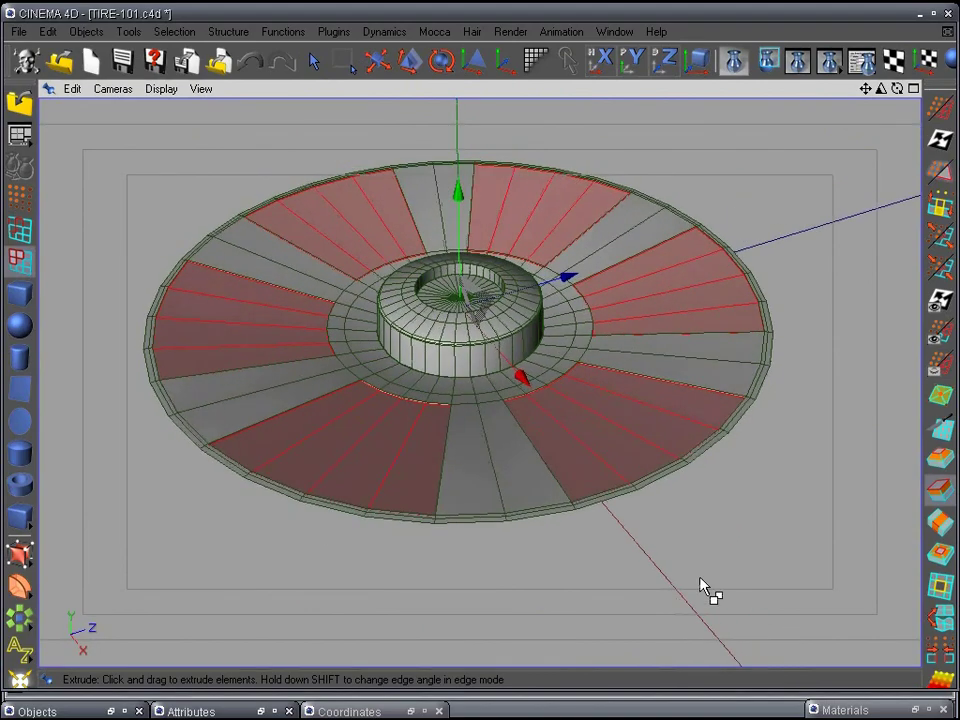
pyautogui.scroll(3, 709, 581)
pyautogui.keyDown('alt'); pyautogui.moveTo(763, 626); pyautogui.dragTo(710, 572, button='middle'); pyautogui.keyUp('alt')
pyautogui.moveTo(710, 572); pyautogui.dragTo(13, 626)
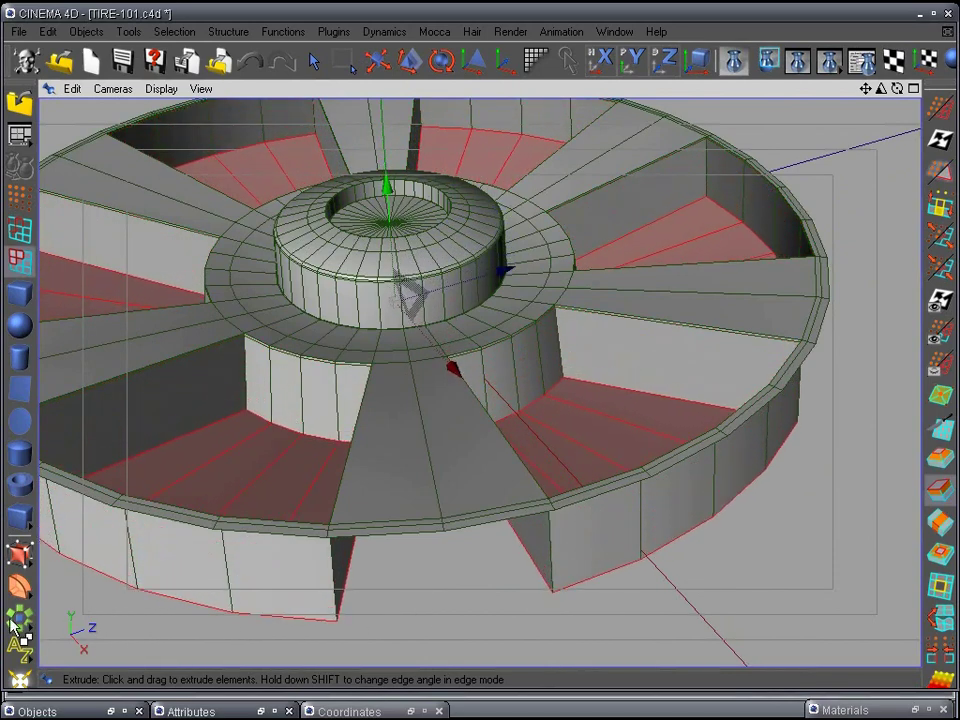
# Scale the bottom polygons of the six extruded recesses slightly inward using the front view.
pyautogui.scroll(-3, 396, 528)
pyautogui.keyDown('alt'); pyautogui.moveTo(430, 525); pyautogui.dragTo(740, 310); pyautogui.keyUp('alt')
pyautogui.keyDown('alt'); pyautogui.moveTo(647, 365); pyautogui.dragTo(628, 388); pyautogui.keyUp('alt')
pyautogui.press('F4')
pyautogui.scroll(2, 630, 395)
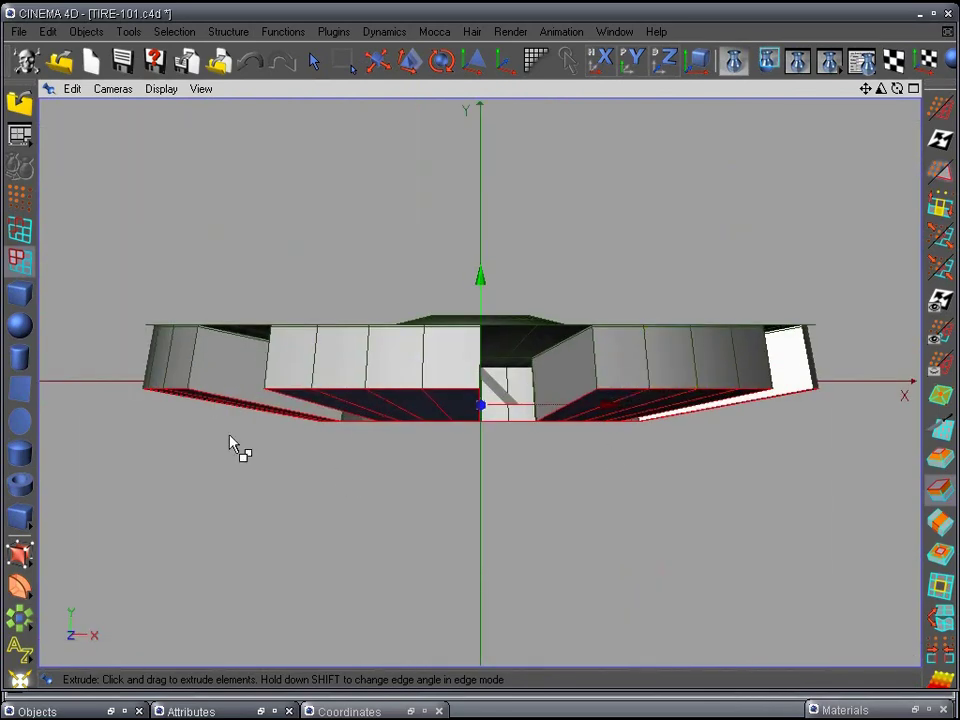
pyautogui.click(410, 64)
pyautogui.moveTo(455, 420)
pyautogui.mouseDown()
pyautogui.moveTo(386, 428)
pyautogui.moveTo(359, 419)
pyautogui.moveTo(495, 369)
pyautogui.moveTo(692, 103)
pyautogui.mouseUp()
pyautogui.press('F1')
pyautogui.keyDown('alt'); pyautogui.moveTo(588, 448); pyautogui.dragTo(670, 560); pyautogui.keyUp('alt')
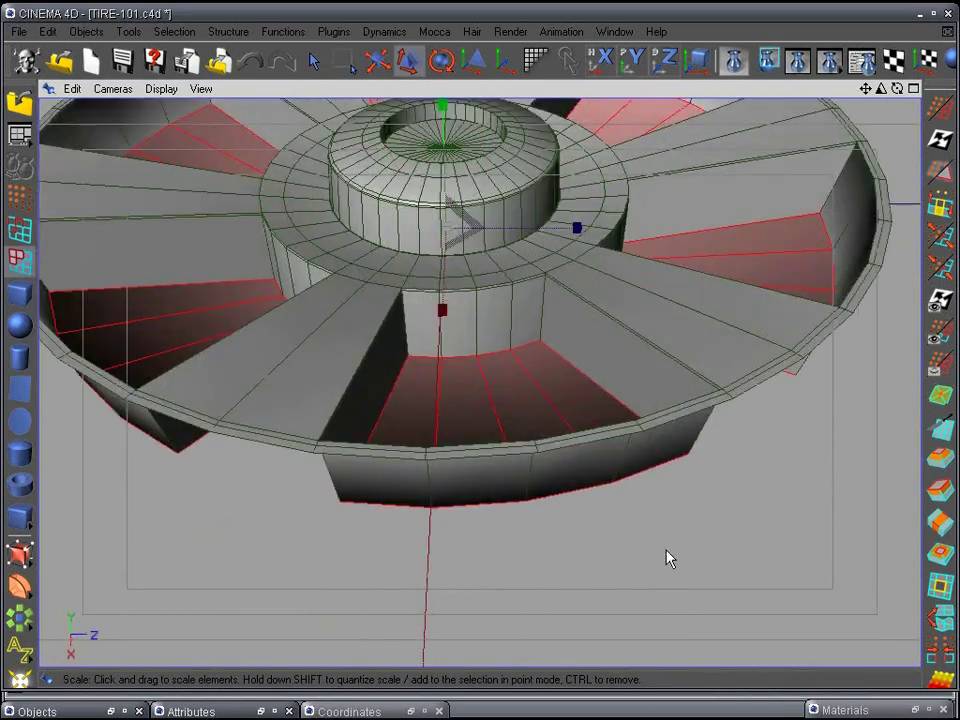
# Apply Extrude Inner to the six bottom polygon groups and move them down slightly along Y.
pyautogui.click(941, 556)
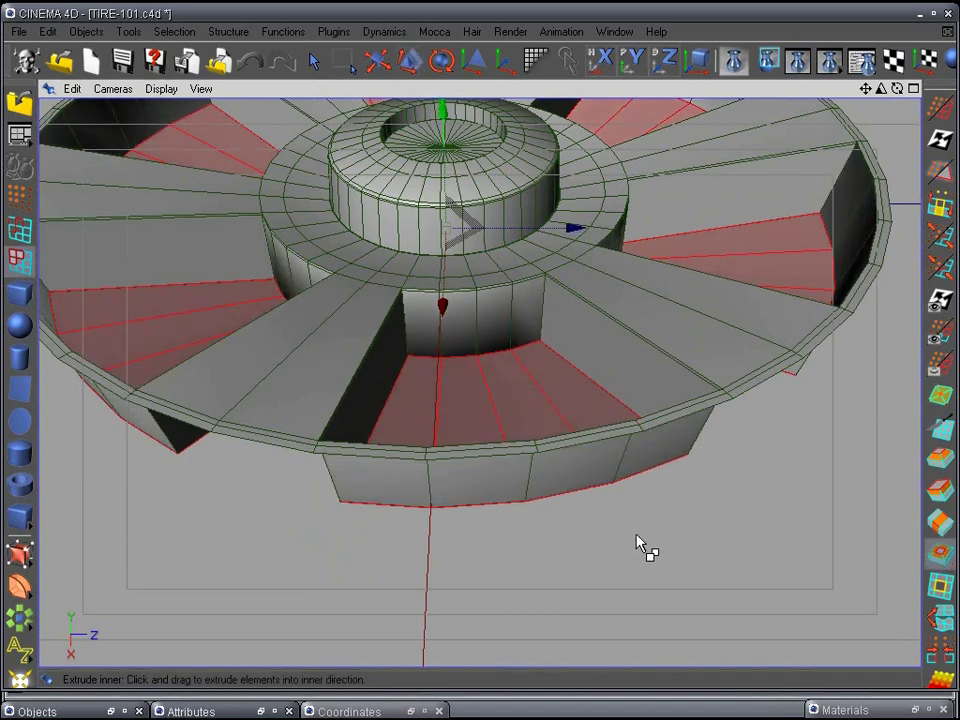
pyautogui.moveTo(446, 114); pyautogui.dragTo(446, 122)
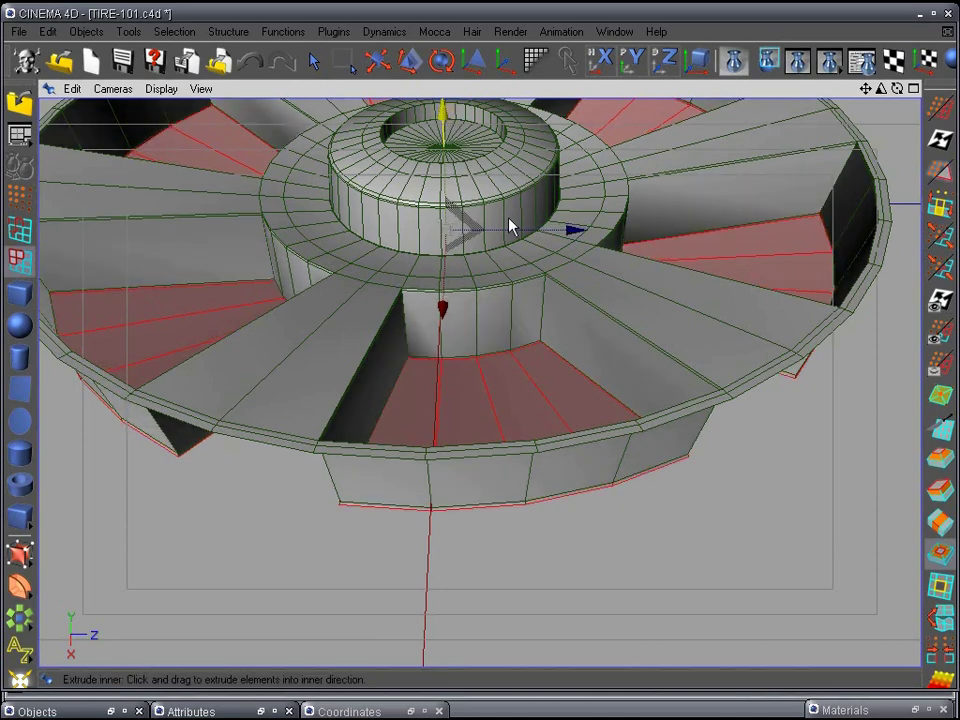
pyautogui.keyDown('alt'); pyautogui.moveTo(780, 566); pyautogui.dragTo(615, 529); pyautogui.keyUp('alt')
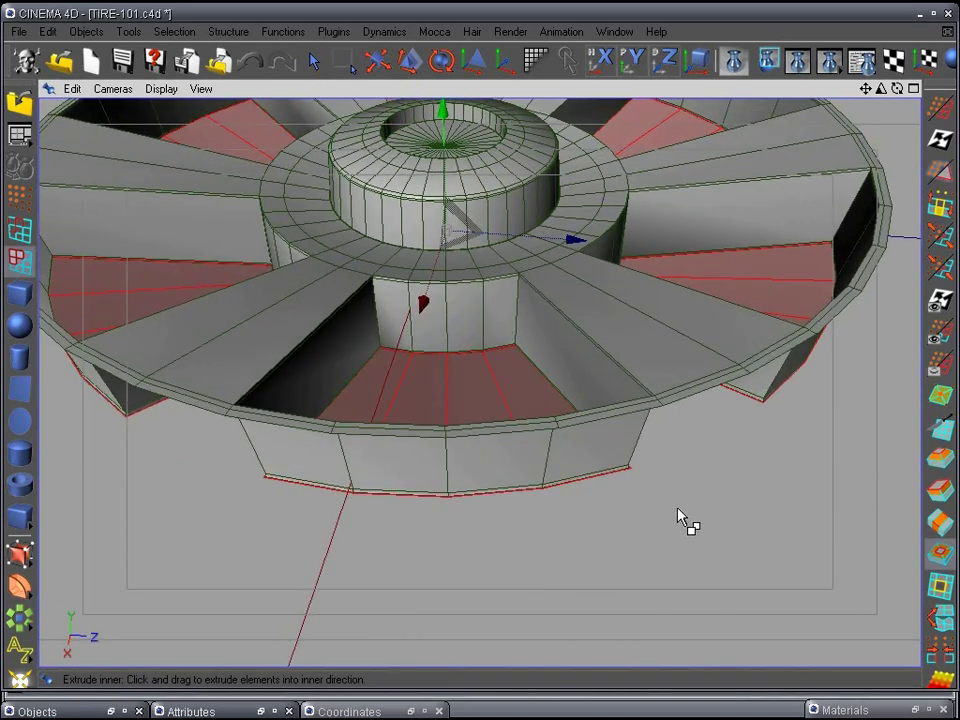
# Delete the selected bottom polygons of the six recesses to leave open gaps between the spokes.
pyautogui.press('Delete')
pyautogui.scroll(-5, 717, 515)
pyautogui.keyDown('alt'); pyautogui.moveTo(667, 488); pyautogui.dragTo(771, 489); pyautogui.keyUp('alt')
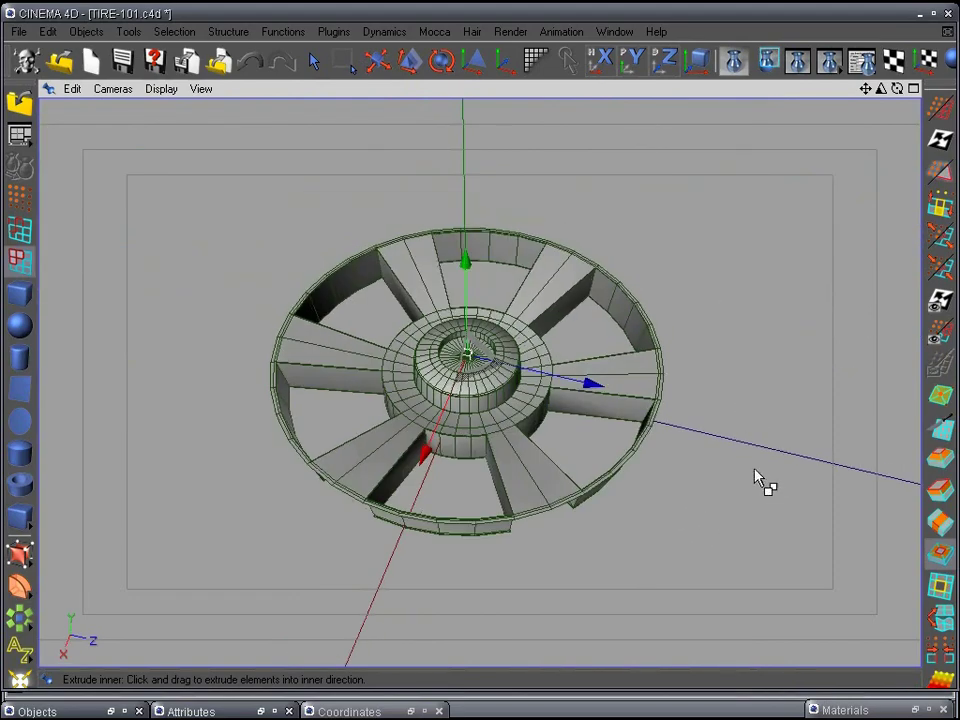
pyautogui.scroll(5, 784, 444)
pyautogui.keyDown('alt'); pyautogui.moveTo(548, 488); pyautogui.dragTo(481, 572); pyautogui.keyUp('alt')
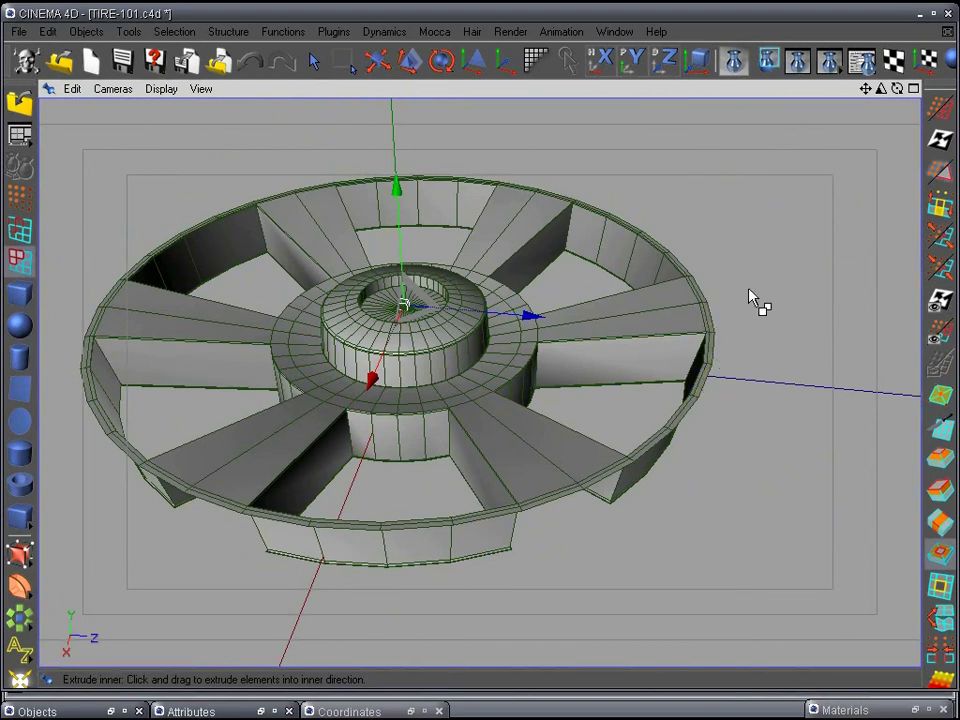
# Select the rim's outermost edge loop with Loop selection in edge mode.
pyautogui.click(19, 229)
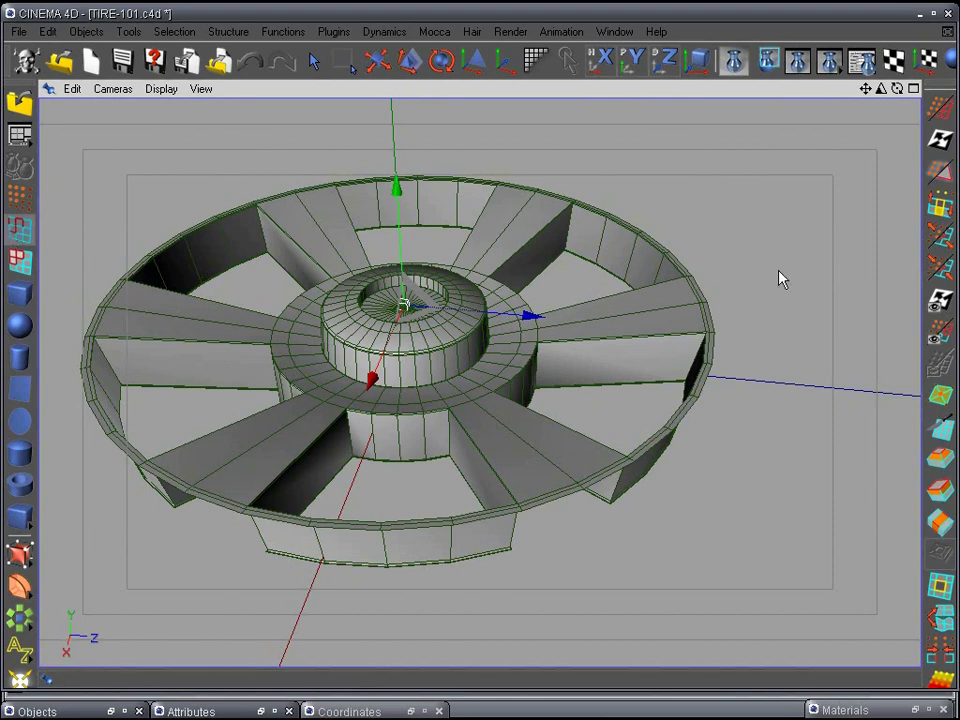
pyautogui.click(941, 206)
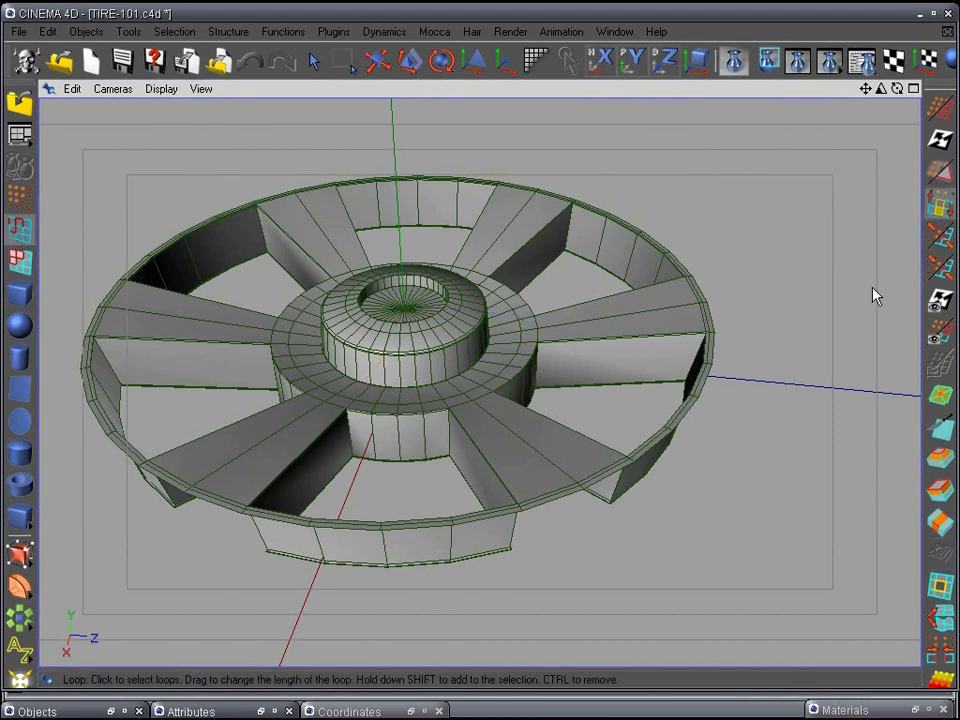
pyautogui.click(715, 356)
pyautogui.keyDown('alt'); pyautogui.moveTo(714, 356); pyautogui.dragTo(798, 400); pyautogui.keyUp('alt')
pyautogui.keyDown('alt'); pyautogui.moveTo(798, 400); pyautogui.dragTo(664, 430, button='middle'); pyautogui.keyUp('alt')
pyautogui.scroll(5, 664, 433)
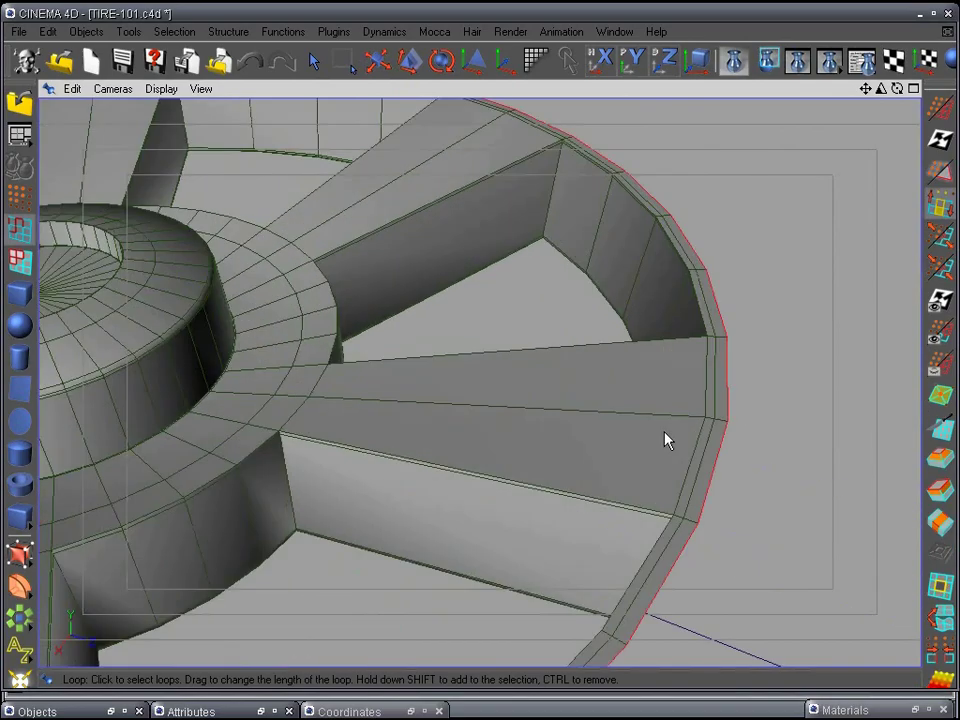
pyautogui.scroll(-3, 707, 401)
pyautogui.keyDown('alt'); pyautogui.moveTo(707, 401); pyautogui.dragTo(692, 318); pyautogui.keyUp('alt')
pyautogui.keyDown('alt'); pyautogui.moveTo(695, 323); pyautogui.dragTo(631, 468, button='right'); pyautogui.keyUp('alt')
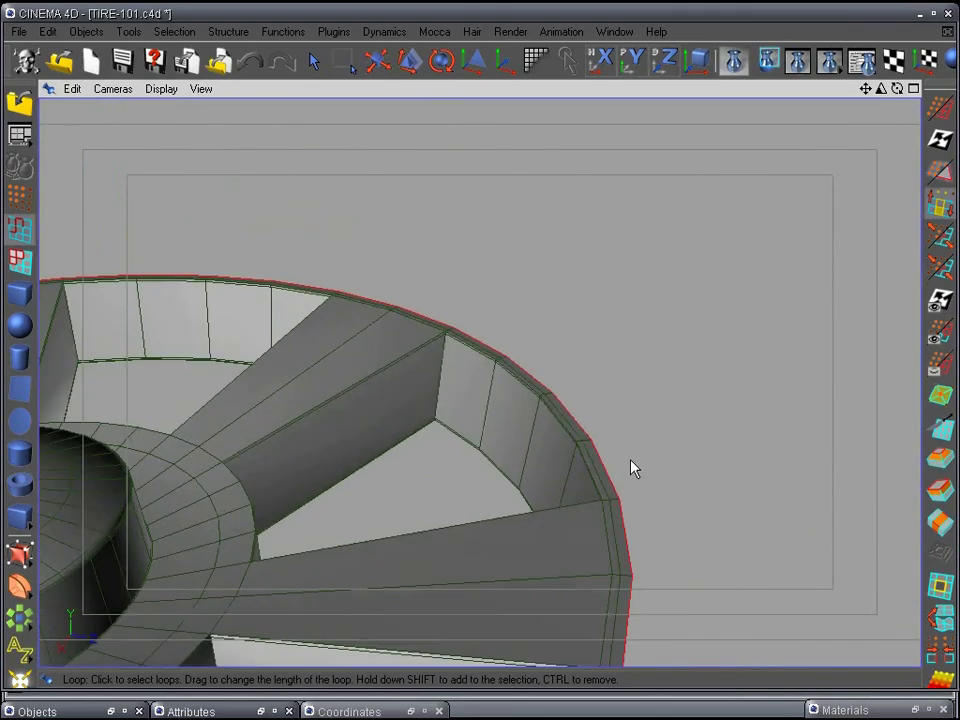
# Extrude the selected outer edge loop of the rim and raise it slightly along Y.
pyautogui.click(938, 491)
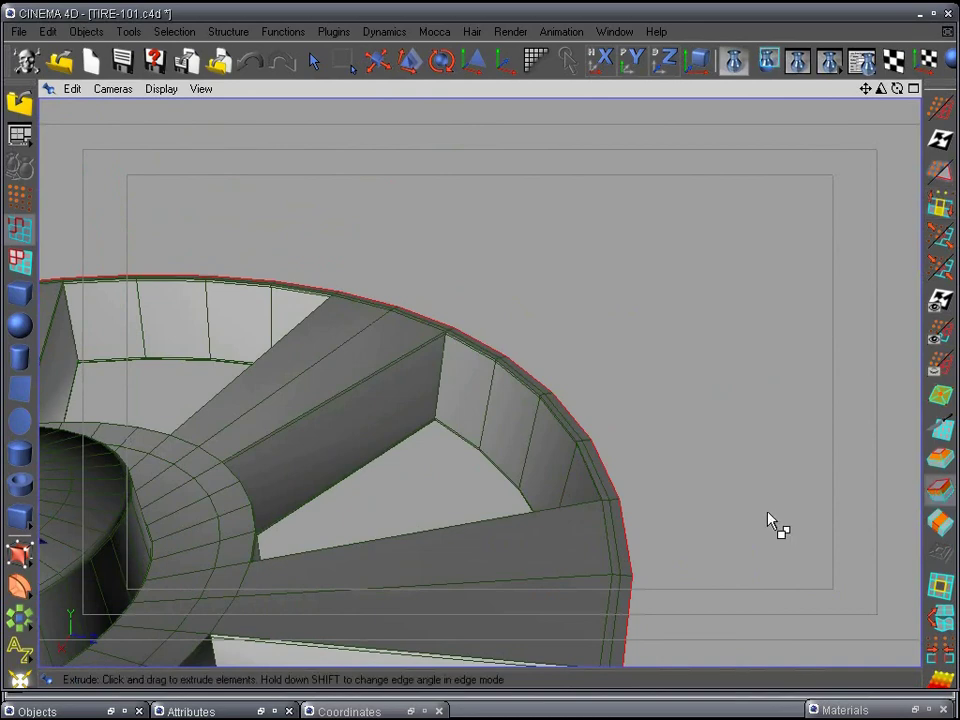
pyautogui.keyDown('alt'); pyautogui.moveTo(709, 478); pyautogui.dragTo(870, 469, button='middle'); pyautogui.keyUp('alt')
pyautogui.moveTo(54, 404); pyautogui.dragTo(54, 400)
pyautogui.keyDown('alt'); pyautogui.moveTo(485, 455); pyautogui.dragTo(527, 392); pyautogui.keyUp('alt')
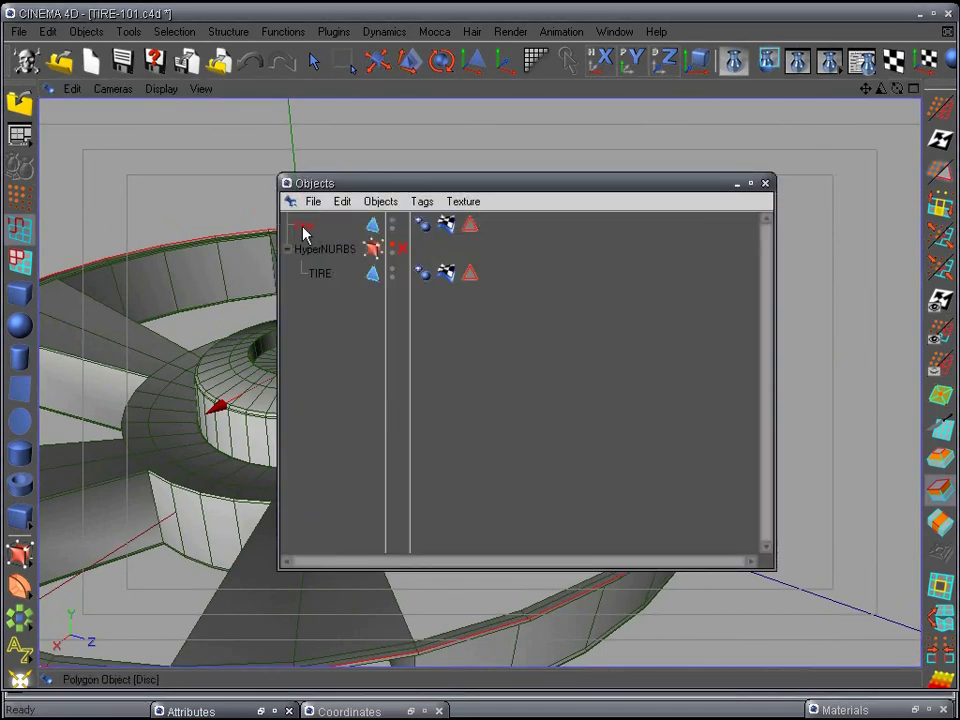
# Move the Disc into the HyperNURBS object and group it with TIRE under one null.
pyautogui.moveTo(307, 230); pyautogui.dragTo(320, 256)
pyautogui.click(327, 273)
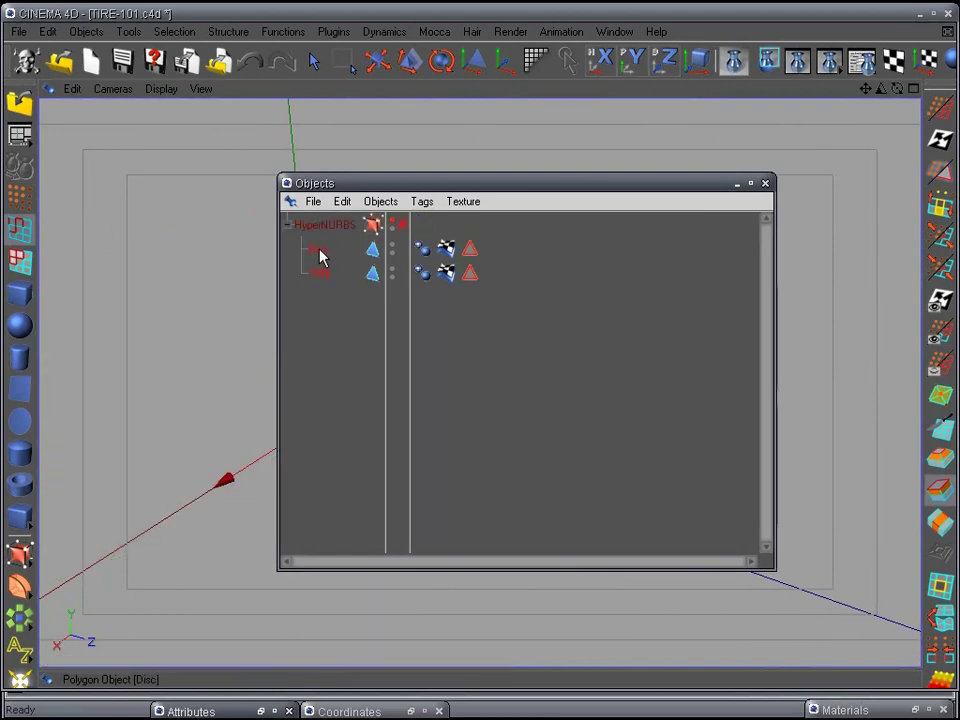
pyautogui.rightClick(322, 257)
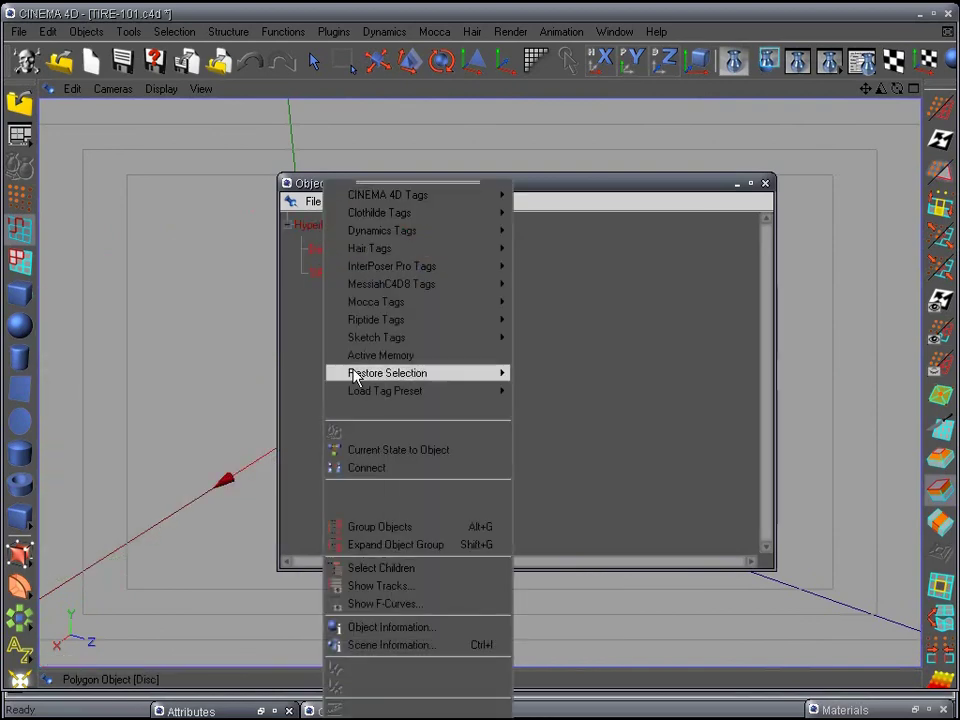
pyautogui.click(372, 526)
pyautogui.click(302, 249)
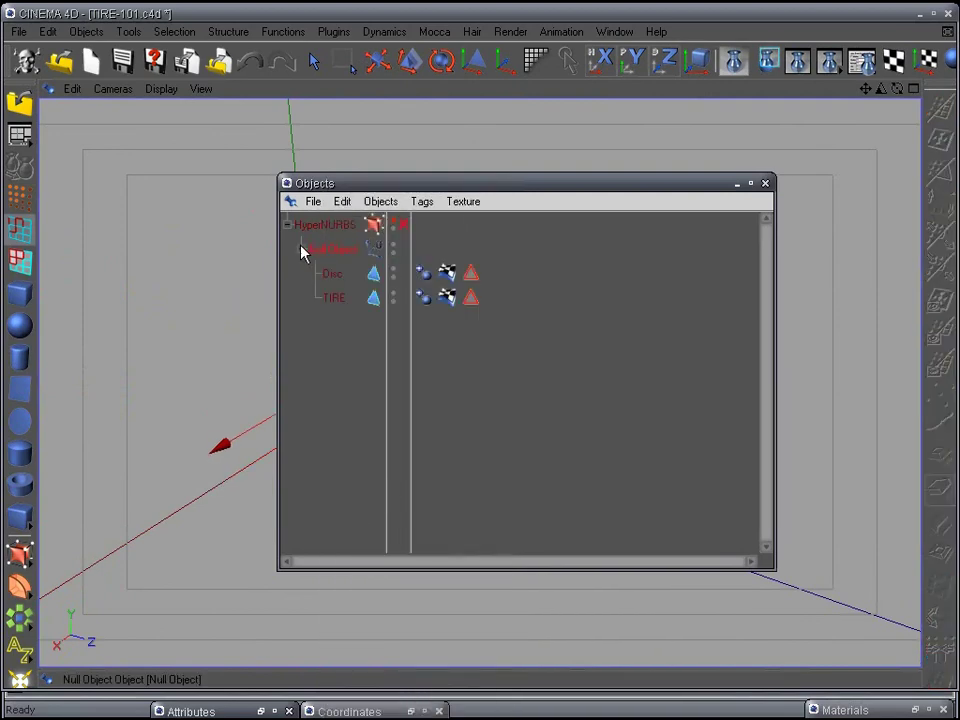
# Make the Disc visible in the editor and turn on the HyperNURBS so the rim and tire are smoothed together.
pyautogui.click(393, 272)
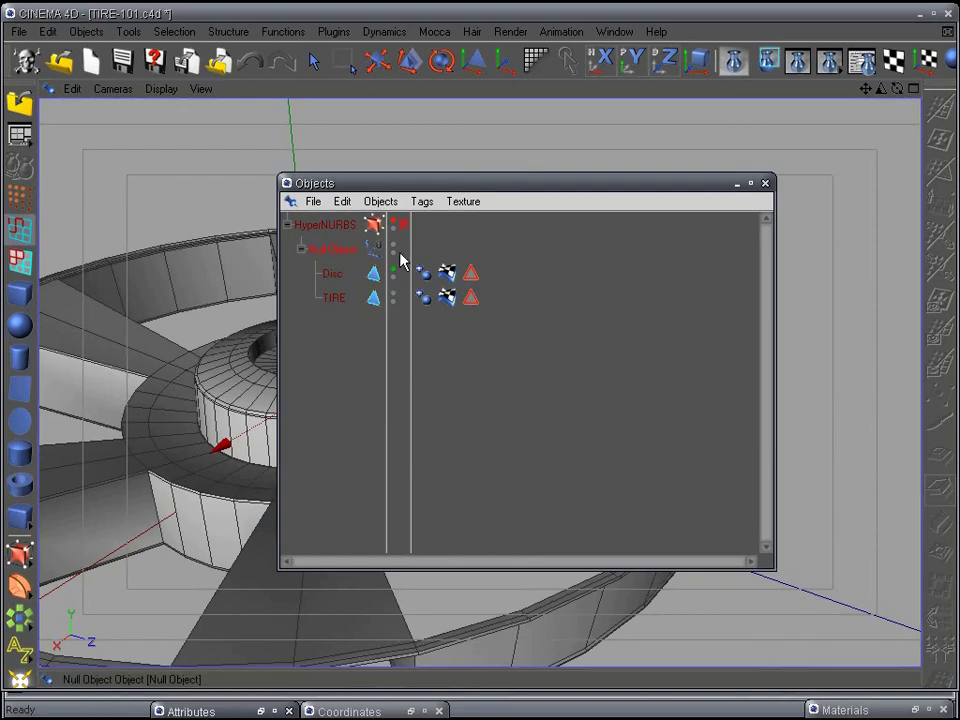
pyautogui.click(400, 225)
pyautogui.click(404, 225)
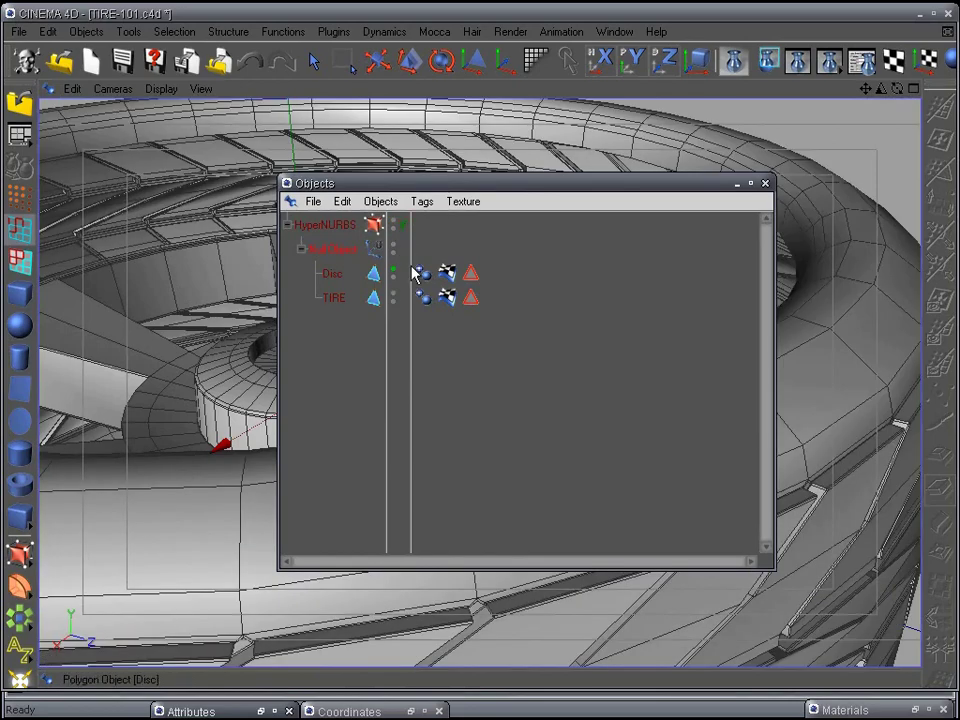
pyautogui.click(738, 184)
pyautogui.keyDown('alt'); pyautogui.moveTo(452, 530); pyautogui.dragTo(452, 223); pyautogui.keyUp('alt')
pyautogui.keyDown('alt'); pyautogui.moveTo(452, 223); pyautogui.dragTo(470, 428, button='right'); pyautogui.keyUp('alt')
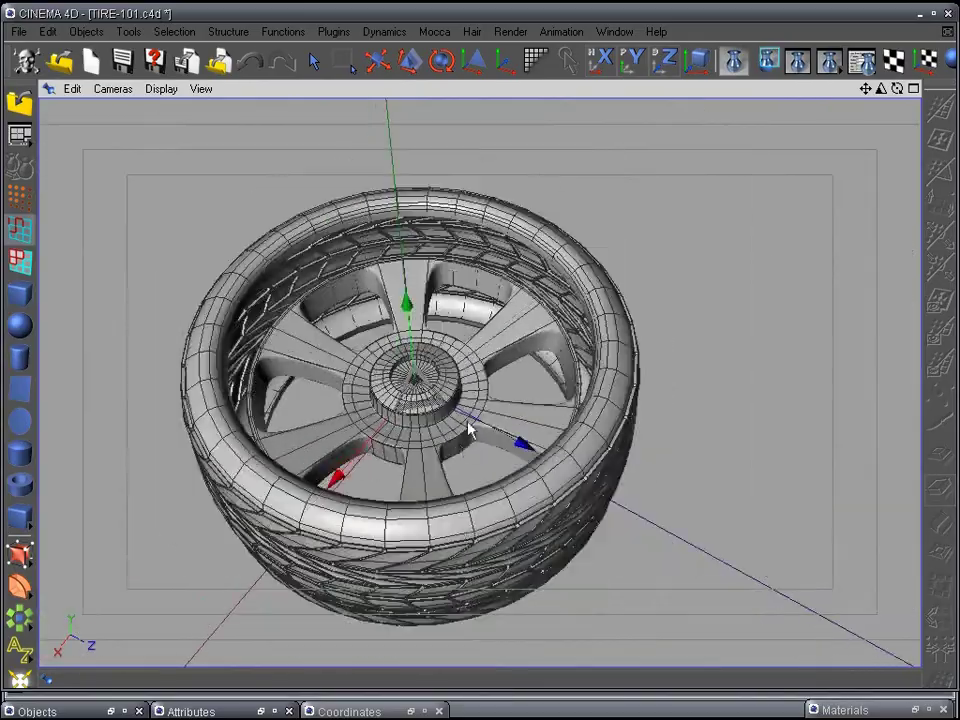
pyautogui.keyDown('alt'); pyautogui.moveTo(459, 450); pyautogui.dragTo(531, 94); pyautogui.keyUp('alt')
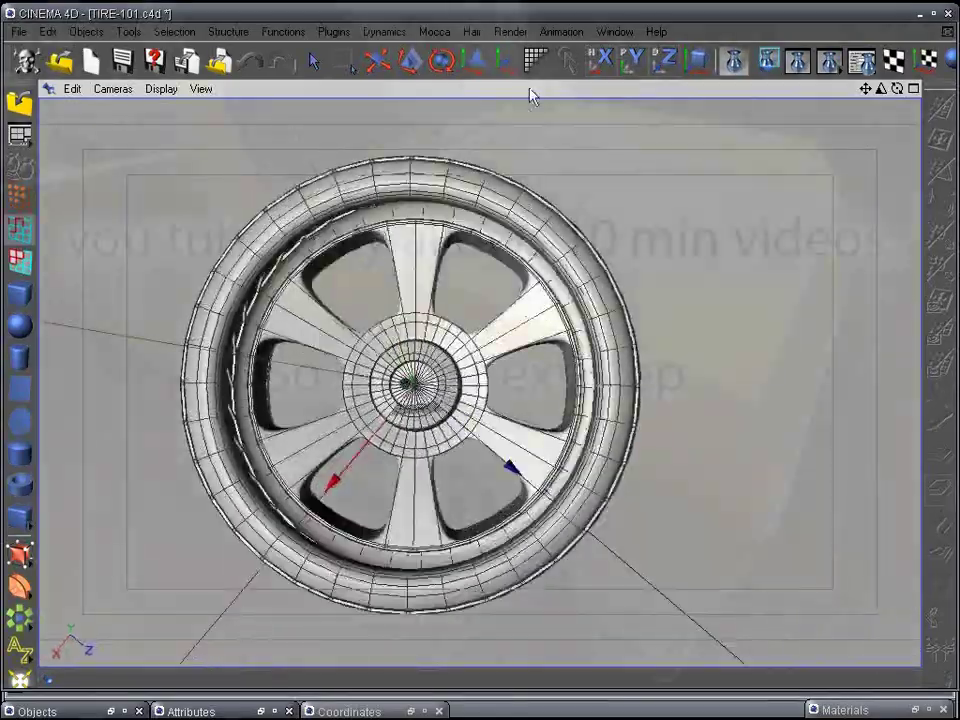